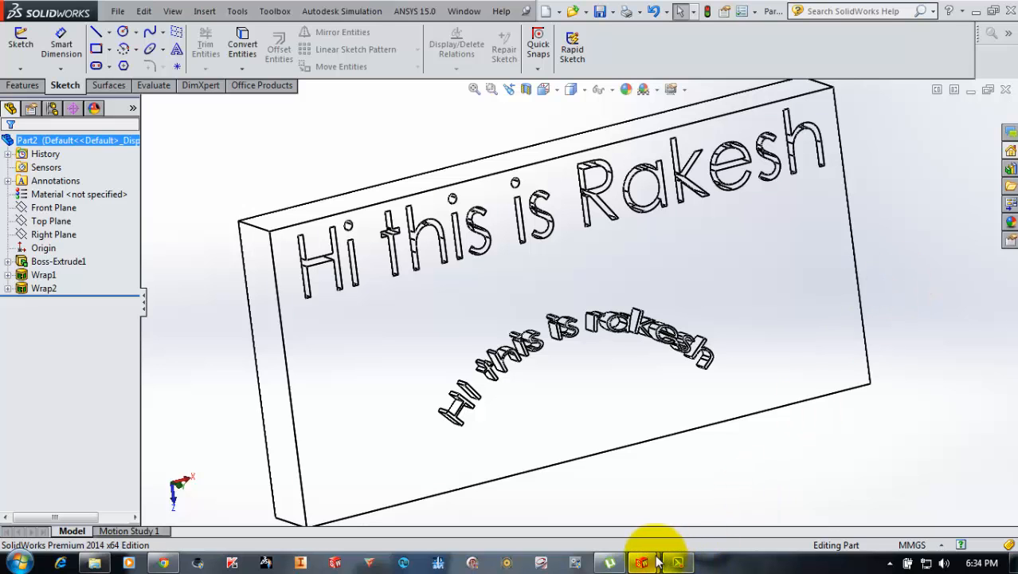
# - Switch to the Part3 window containing the plain rectangular block with an open sketch on its large face
pyautogui.moveTo(655, 561)
pyautogui.click(700, 502)
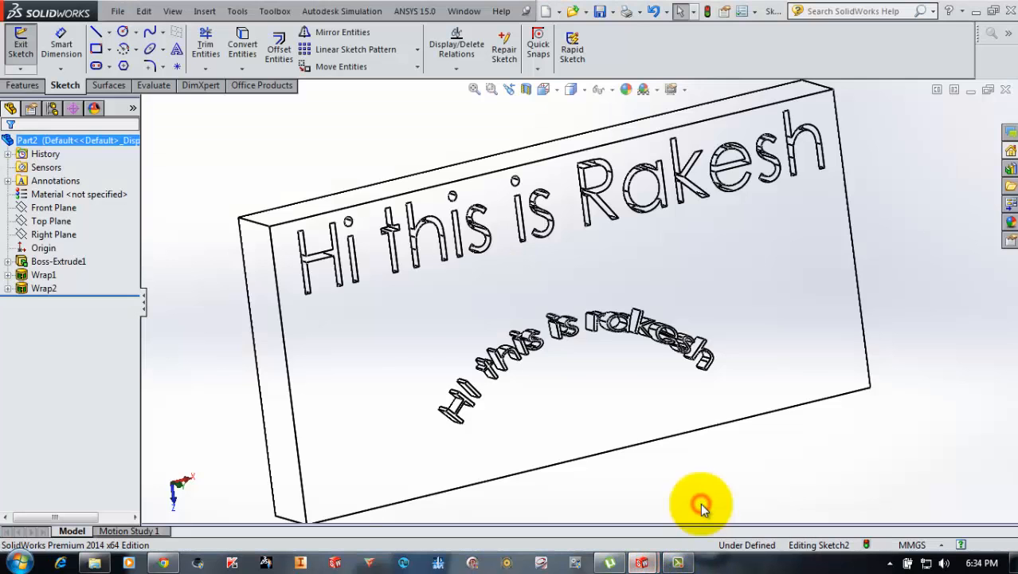
pyautogui.moveTo(694, 427); pyautogui.dragTo(686, 426, button='middle')
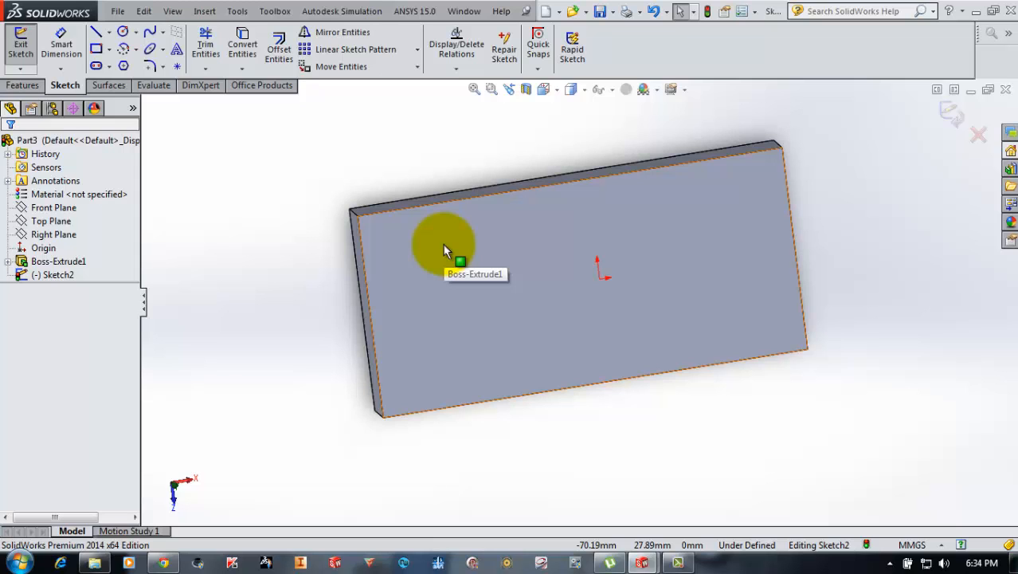
pyautogui.moveTo(405, 228)
pyautogui.mouseDown(button='middle')
pyautogui.moveTo(456, 258)
pyautogui.moveTo(423, 233)
pyautogui.mouseUp(button='middle')
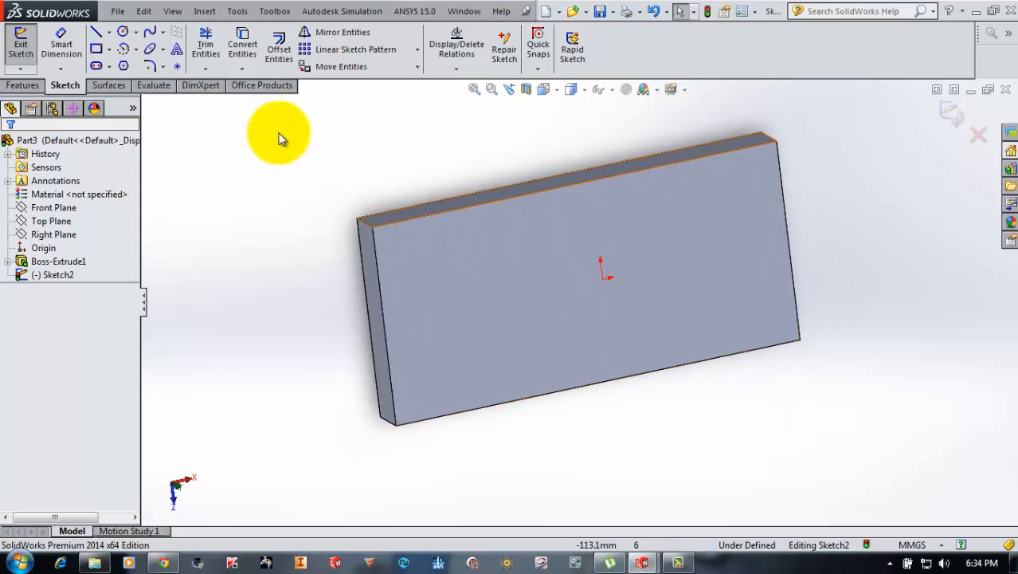
# - Add unmirrored sketch text reading "HI this is" plus the person's first name, starting near the upper-left corner of the block's large face
pyautogui.click(177, 52)
pyautogui.click(82, 304)
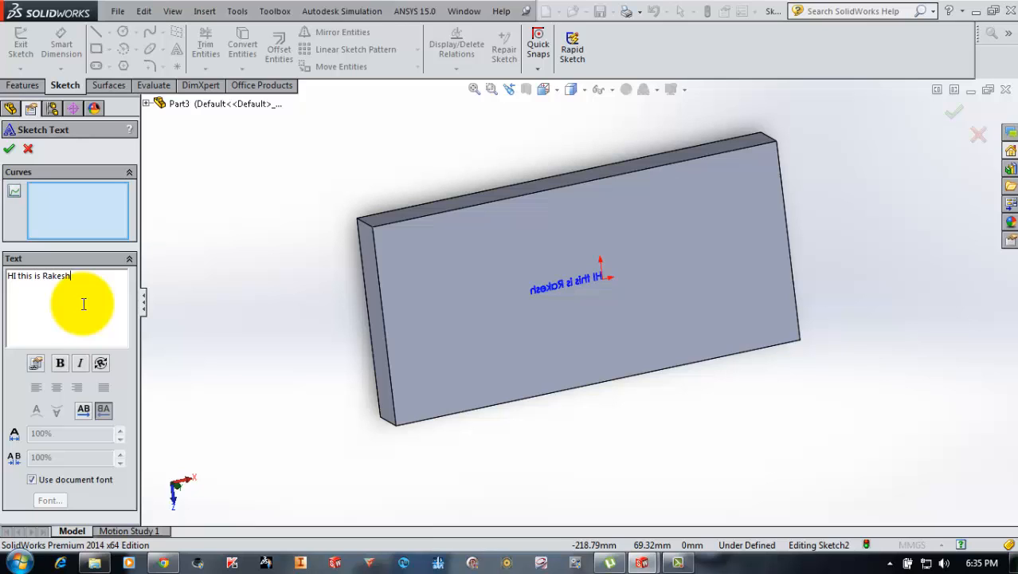
pyautogui.click(83, 408)
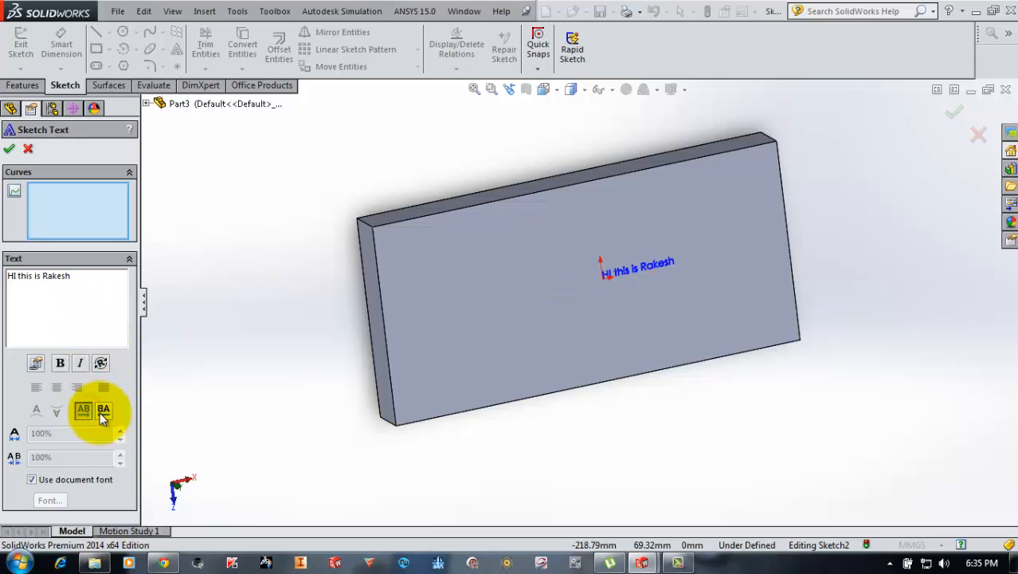
pyautogui.click(401, 255)
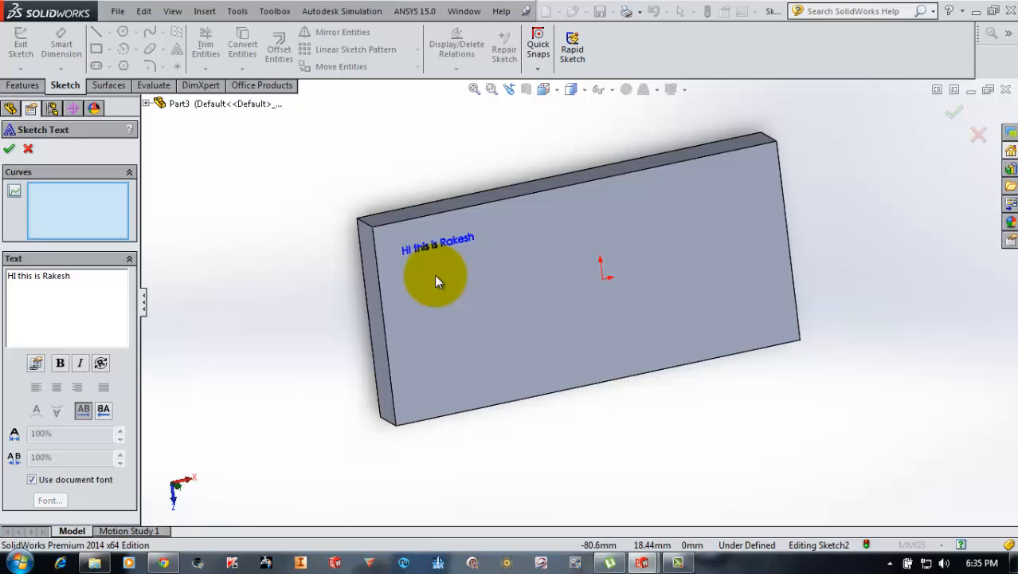
# - Stop using the document font for the sketch text and set its width factor to 95%
pyautogui.click(35, 480)
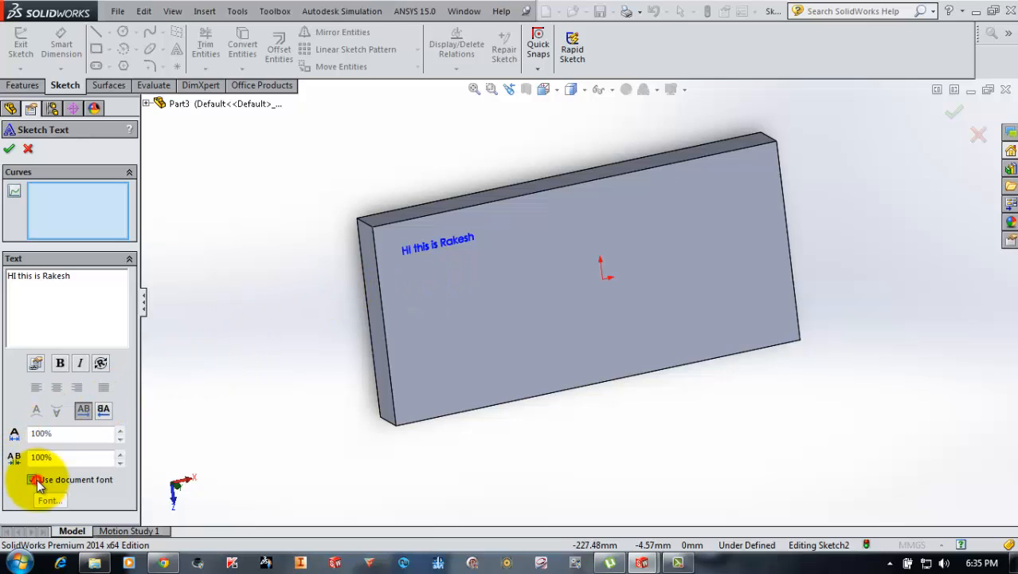
pyautogui.doubleClick(51, 433)
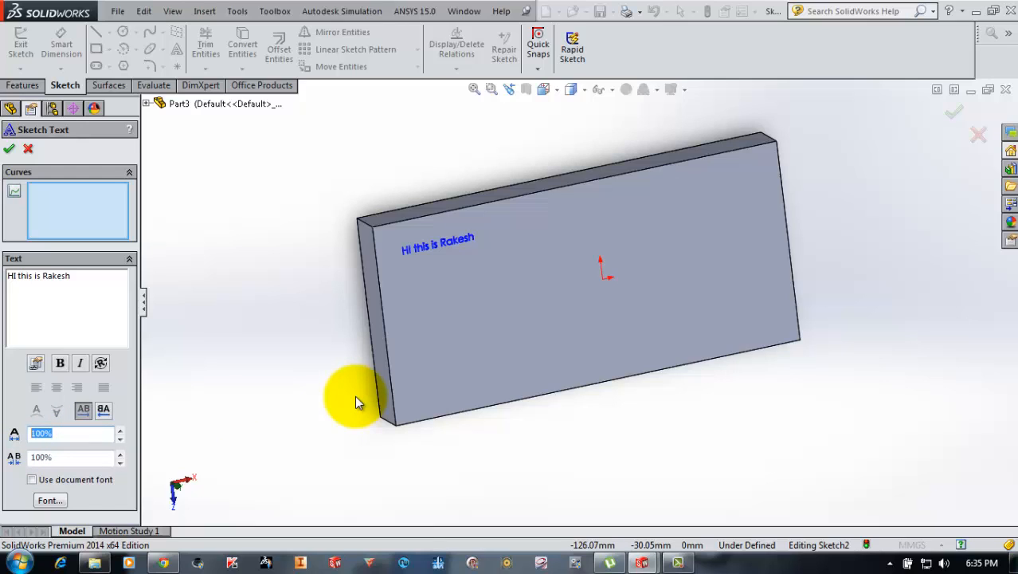
pyautogui.write('95')
pyautogui.doubleClick(92, 458)
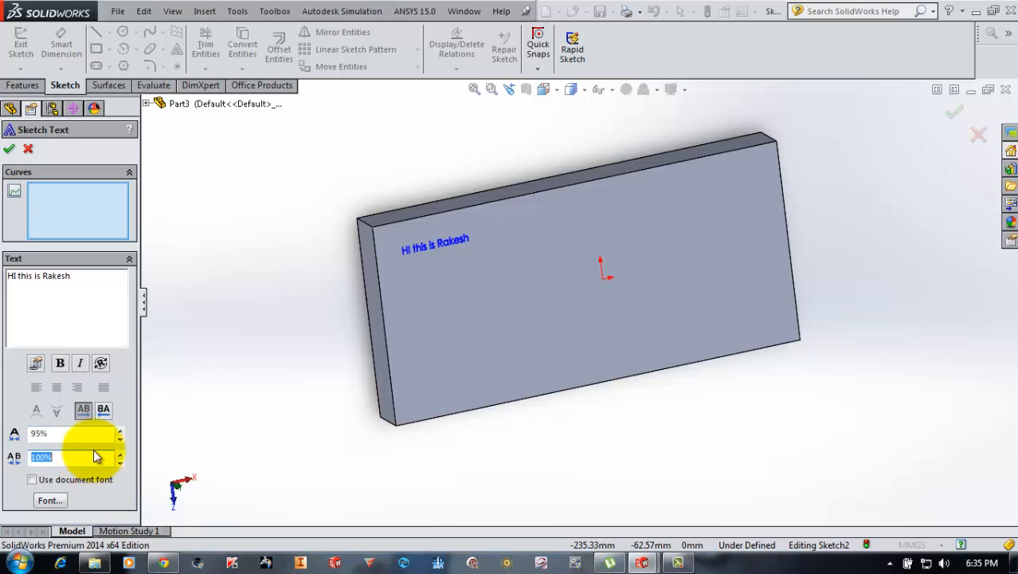
# - Set the sketch text's font height to 20 mm
pyautogui.click(50, 500)
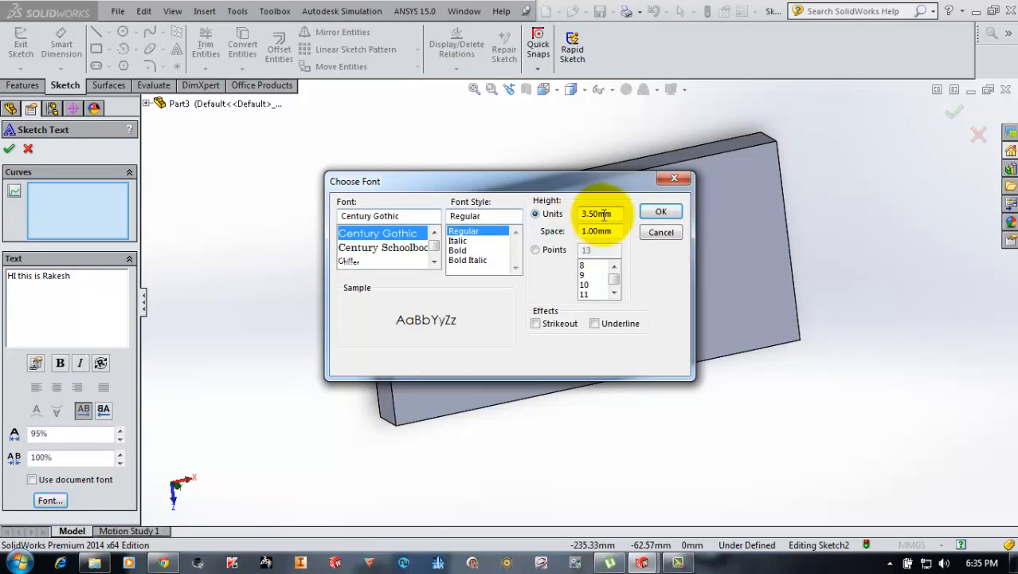
pyautogui.click(554, 212)
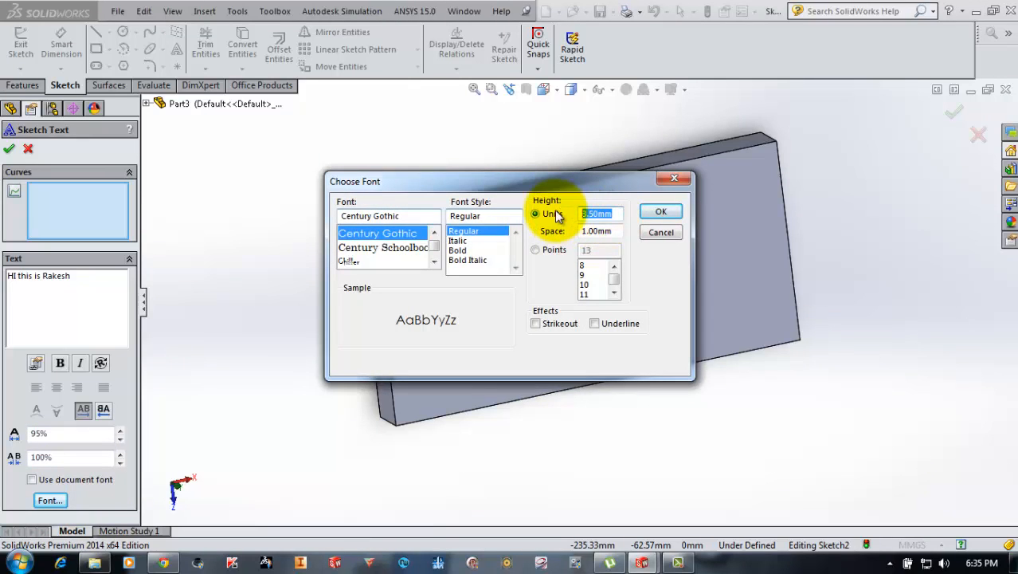
pyautogui.write('20')
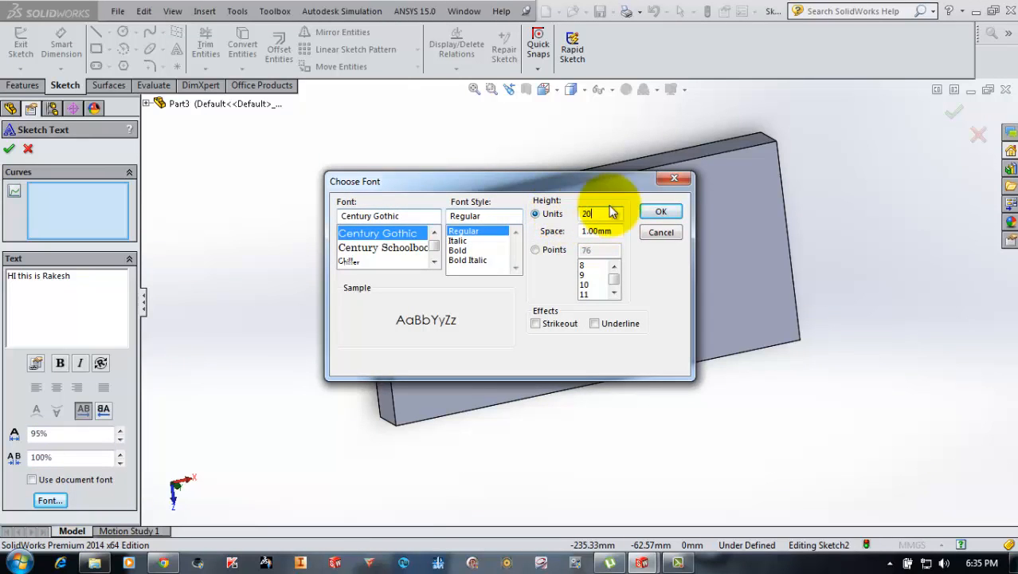
pyautogui.click(661, 212)
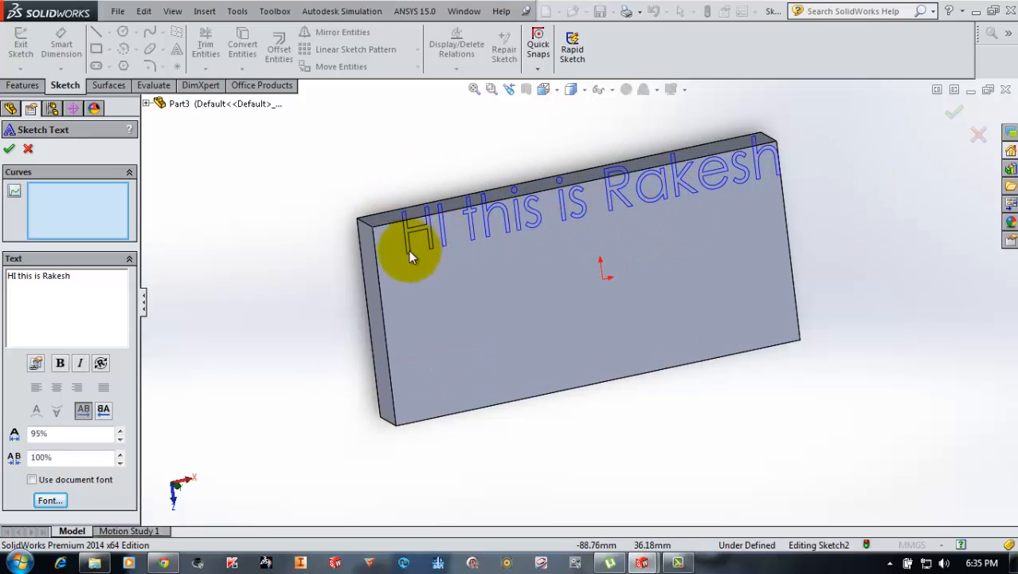
# - Reposition the enlarged text so it fits inside the upper part of the block's face, and finish the sketch
pyautogui.click(394, 271)
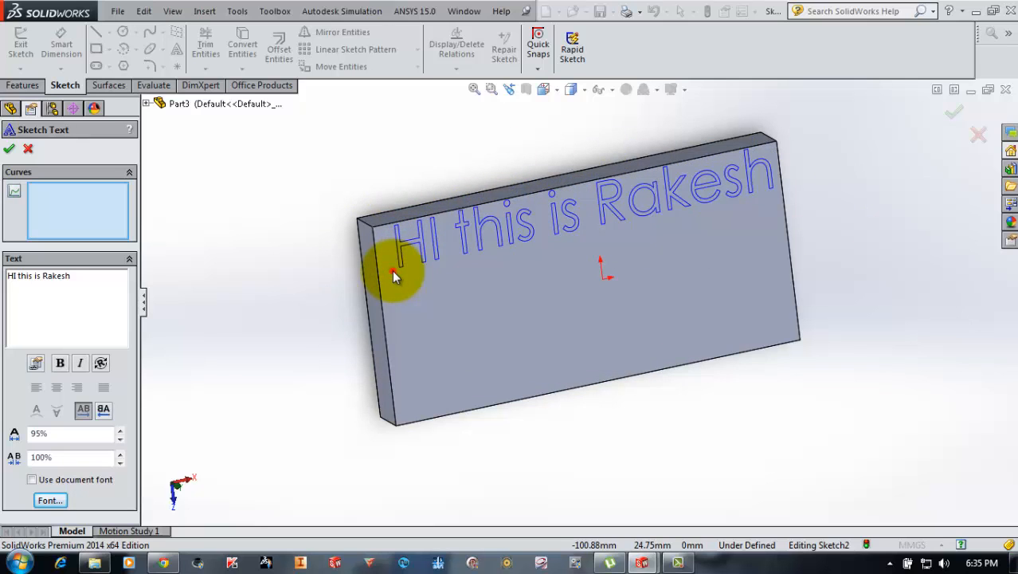
pyautogui.click(395, 280)
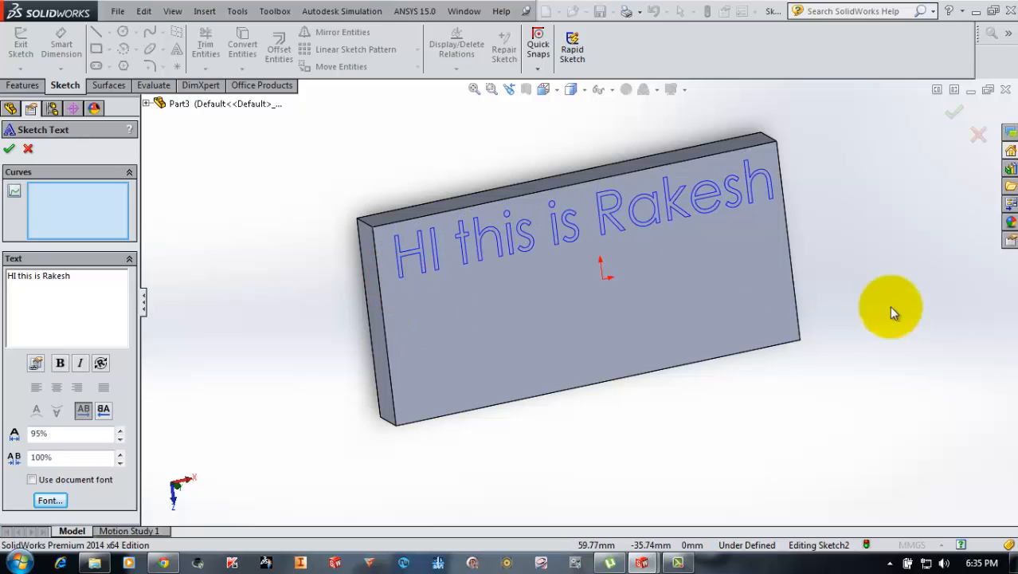
pyautogui.click(955, 117)
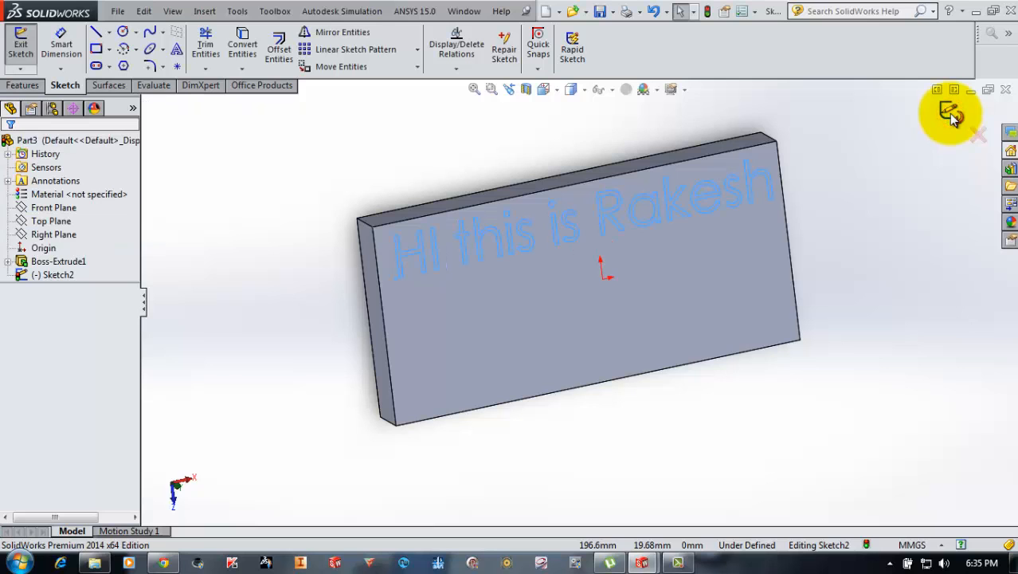
pyautogui.click(950, 115)
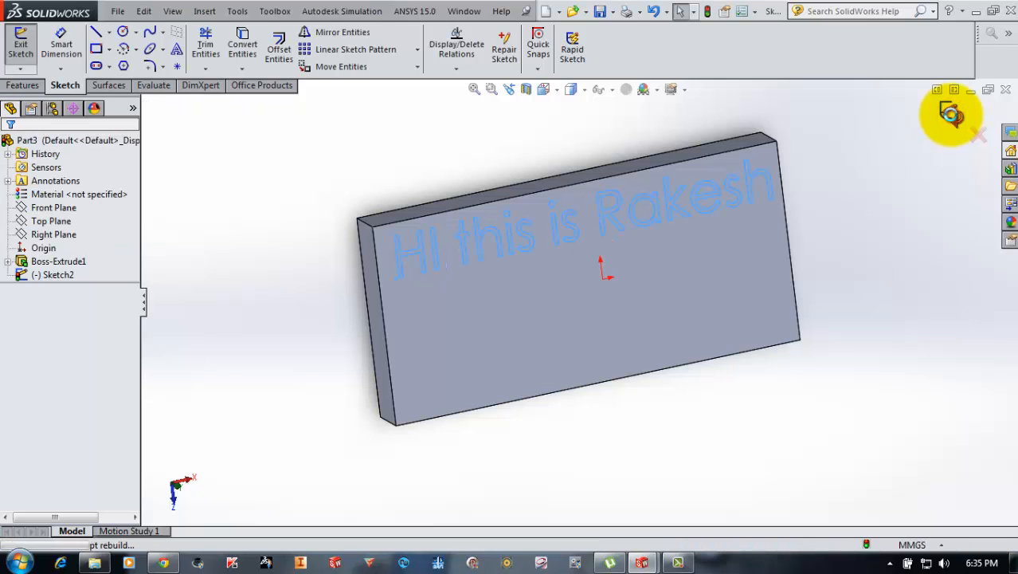
# - Start a new sketch on the block's large face that carries the text
pyautogui.moveTo(869, 192)
pyautogui.mouseDown(button='middle')
pyautogui.moveTo(848, 191)
pyautogui.moveTo(865, 157)
pyautogui.mouseUp(button='middle')
pyautogui.click(854, 186)
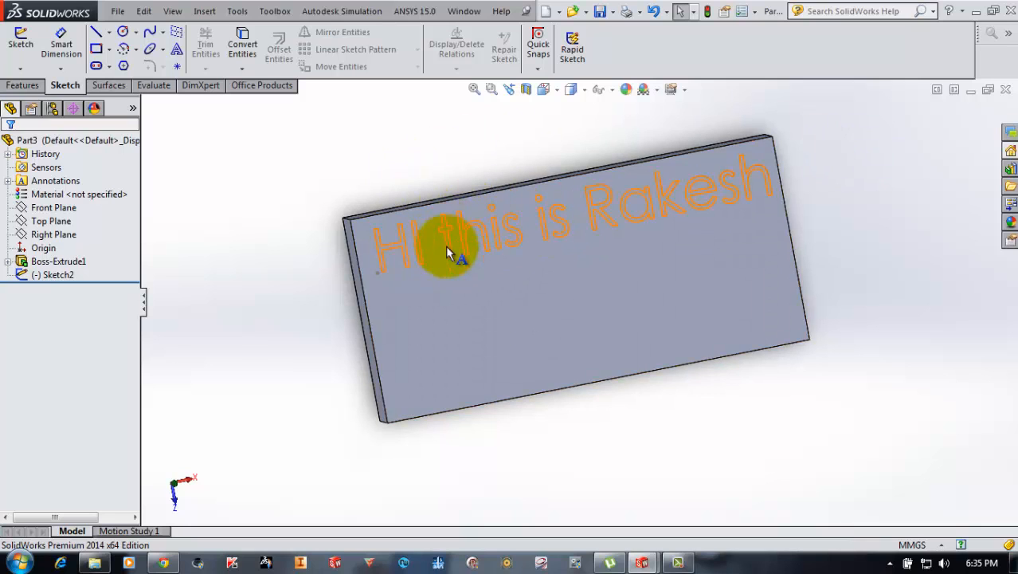
pyautogui.moveTo(692, 208); pyautogui.dragTo(722, 212, button='middle')
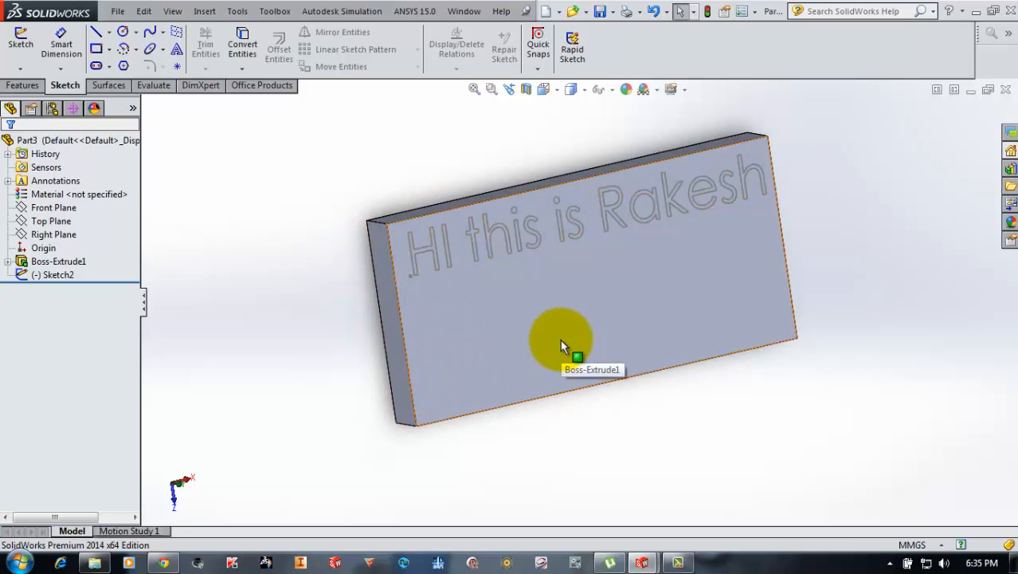
pyautogui.moveTo(560, 339); pyautogui.dragTo(917, 235, button='middle')
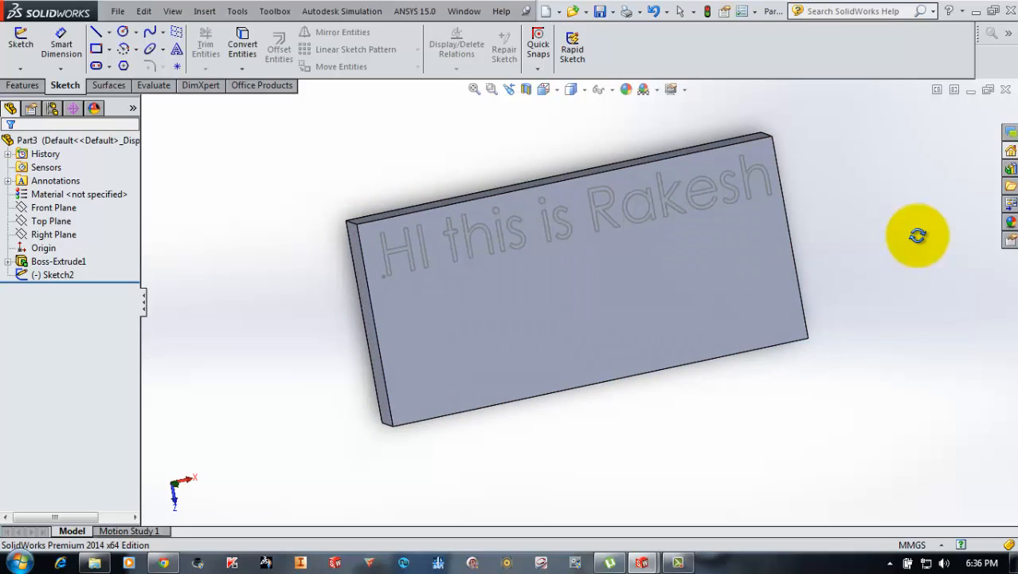
pyautogui.click(258, 211)
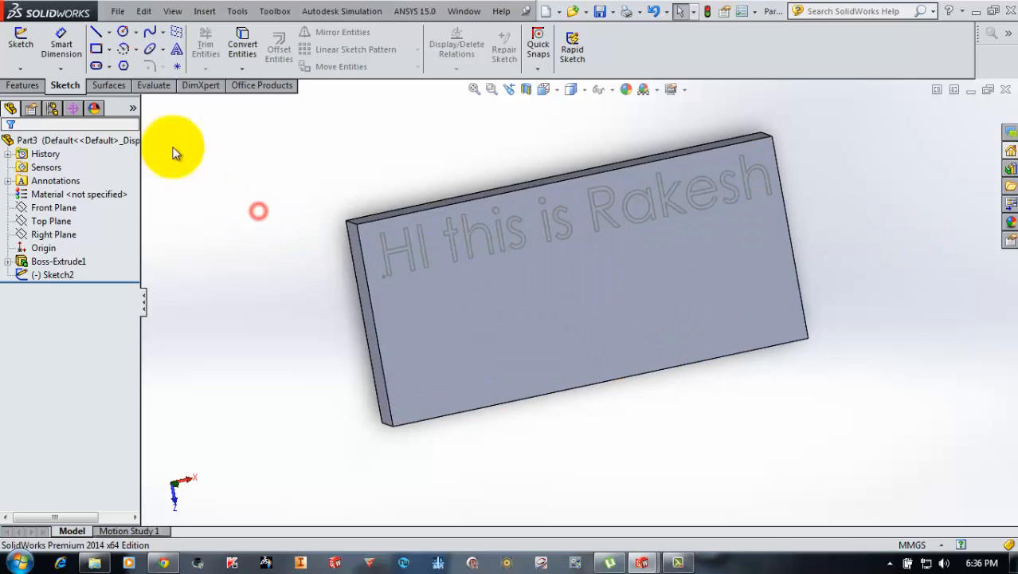
pyautogui.click(24, 46)
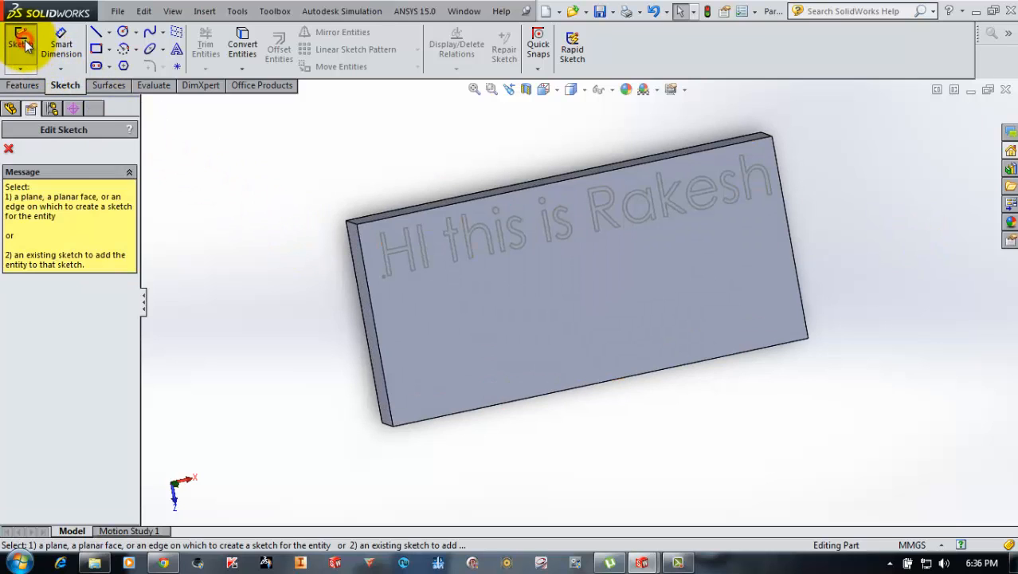
pyautogui.click(434, 335)
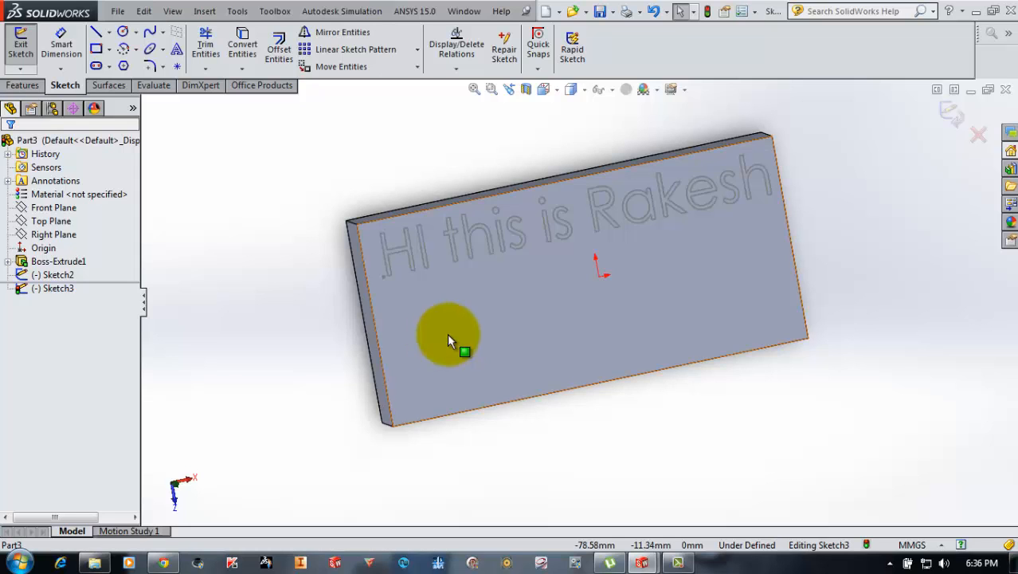
pyautogui.moveTo(472, 331); pyautogui.dragTo(486, 337, button='middle')
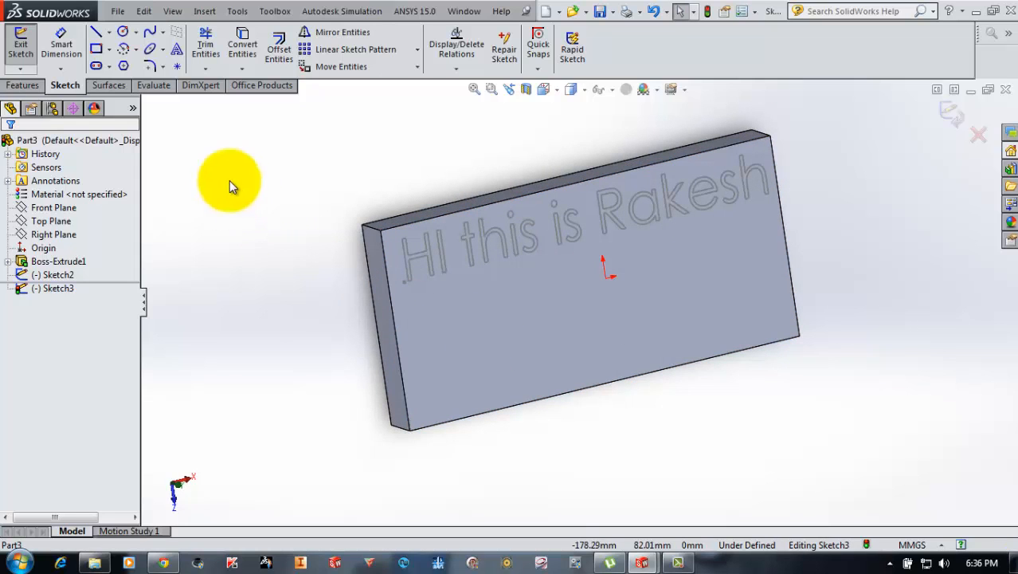
# - Sketch an upward-bulging centre-point arc of about 57 mm radius, centred in the lower middle of the face
pyautogui.click(125, 48)
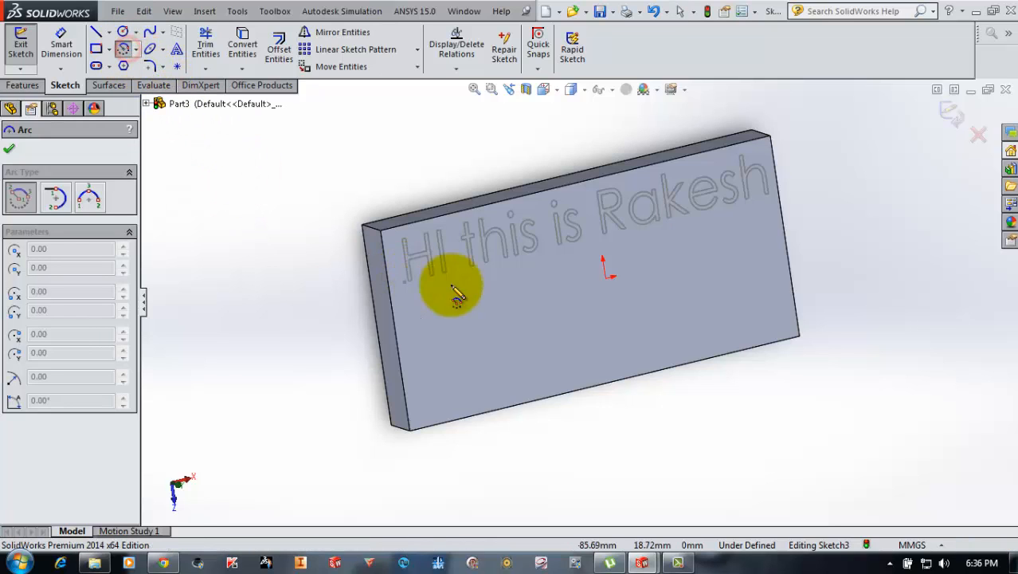
pyautogui.click(592, 326)
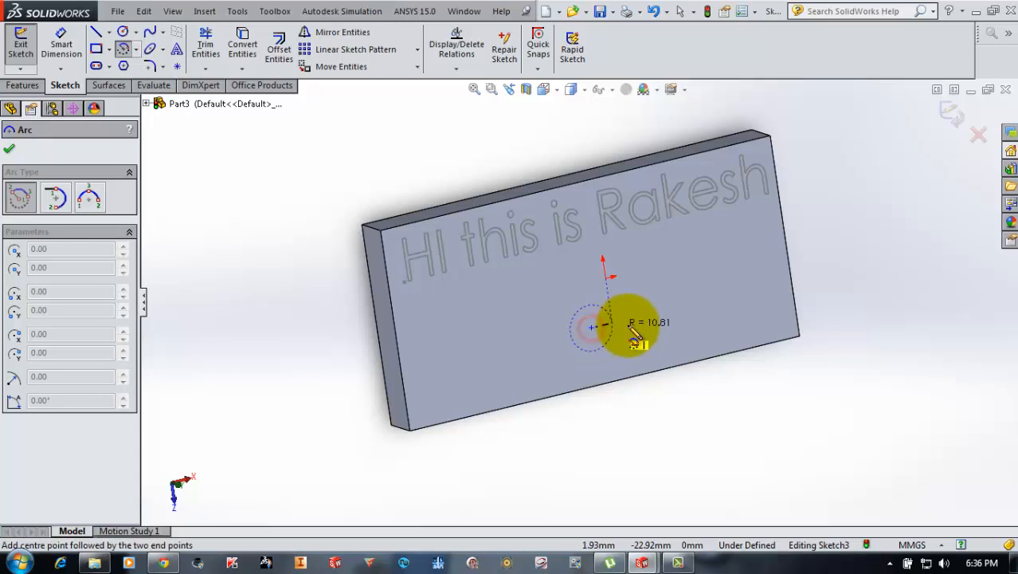
pyautogui.click(701, 301)
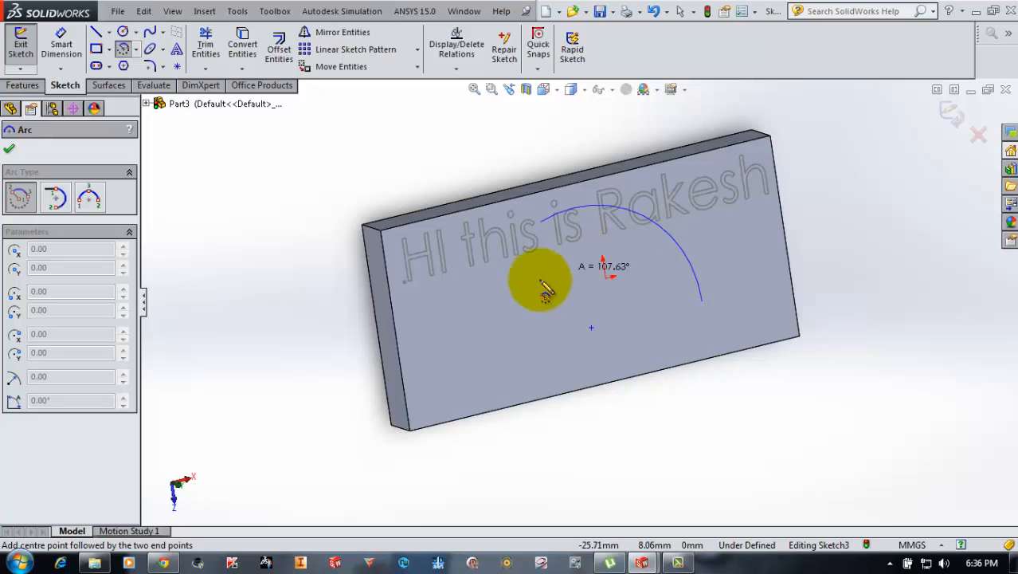
pyautogui.click(502, 344)
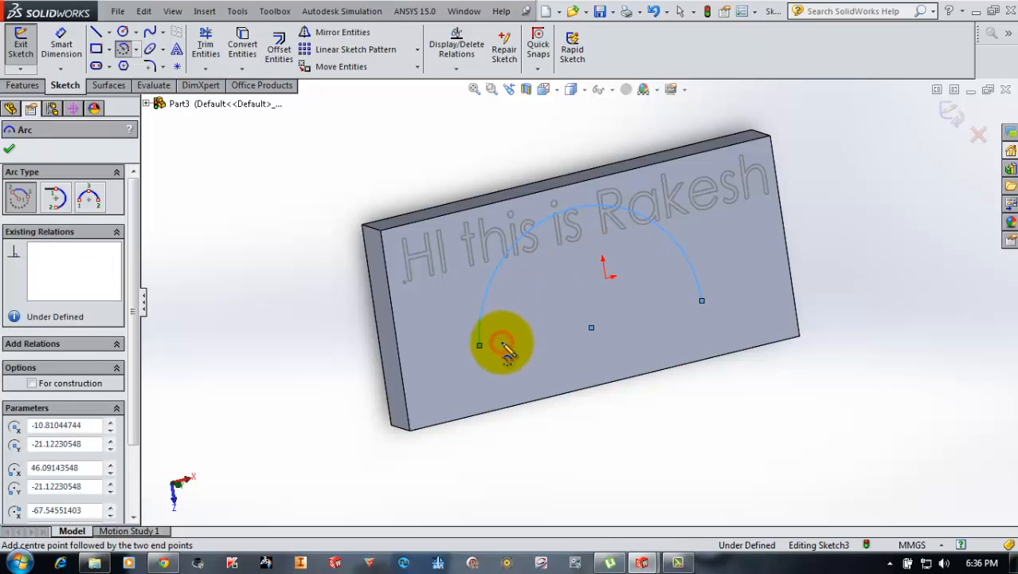
pyautogui.click(8, 149)
# - Flatten the arc to a radius of about 72 mm so it sits below the text
pyautogui.click(551, 217)
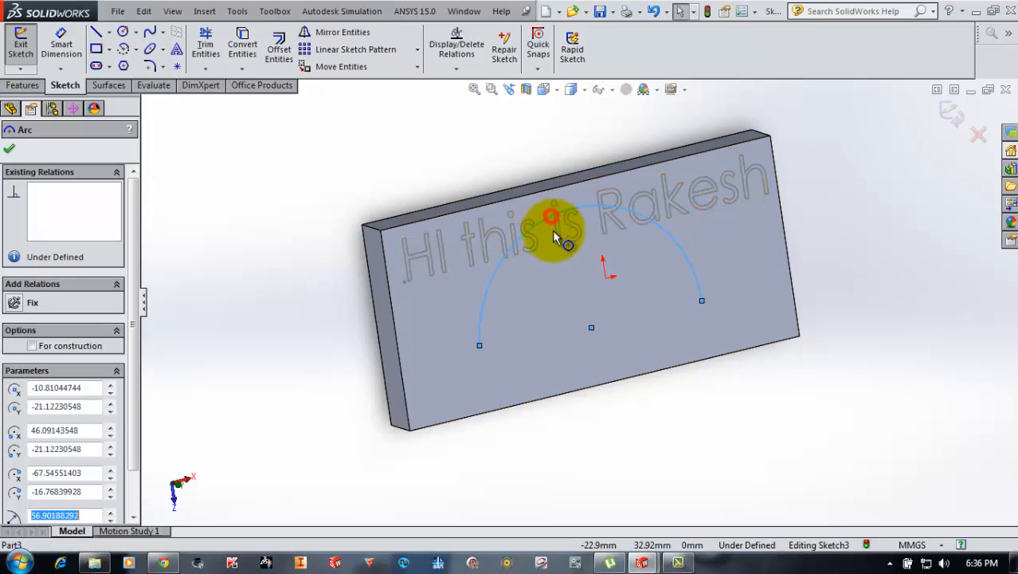
pyautogui.moveTo(553, 232); pyautogui.dragTo(558, 270)
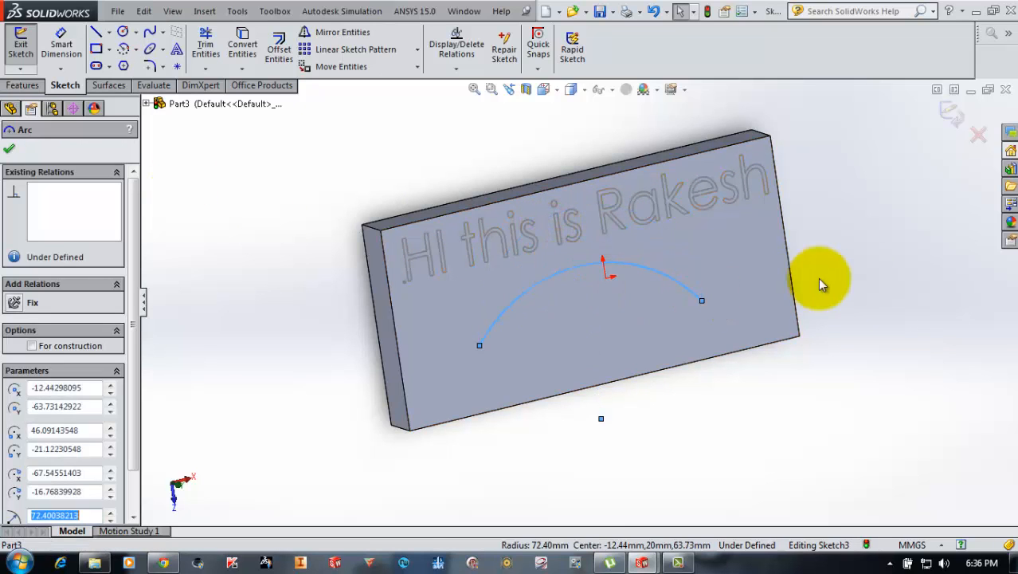
pyautogui.moveTo(822, 285); pyautogui.dragTo(811, 229, button='middle')
pyautogui.click(835, 236)
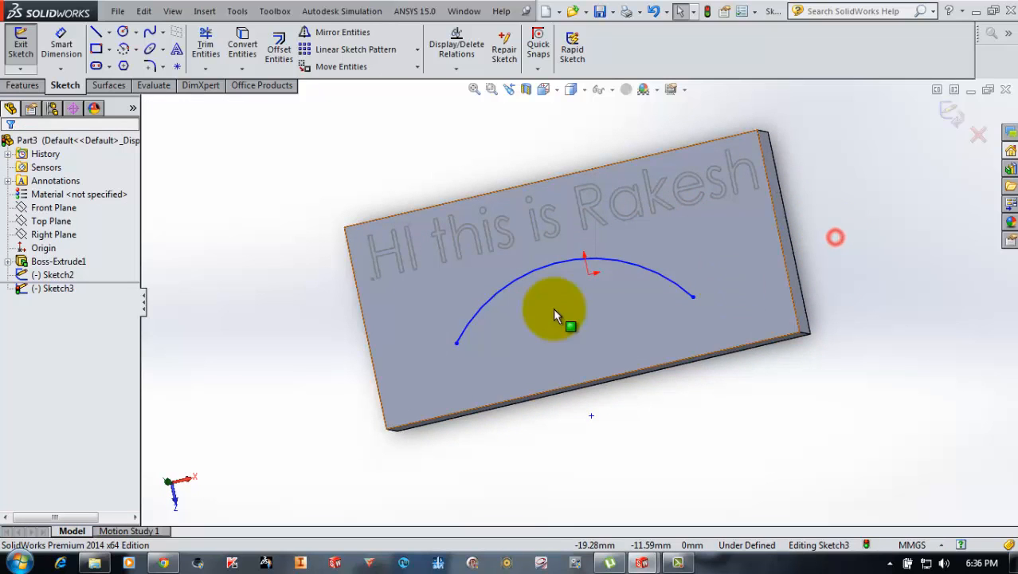
# - Move the whole arc lower on the face by its centre point, to about X -9.6, Y -83.8 mm
pyautogui.click(542, 267)
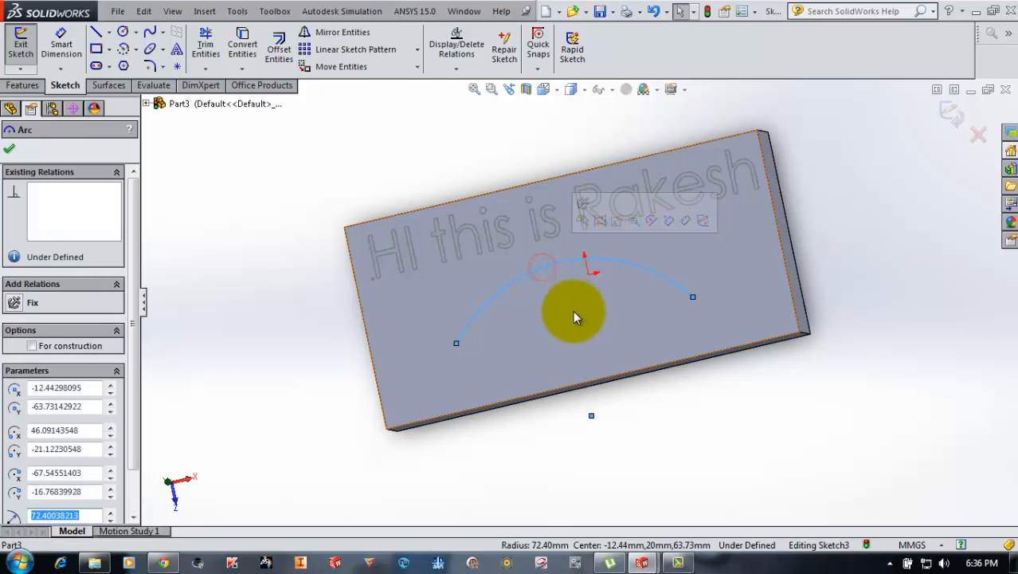
pyautogui.press('Escape')
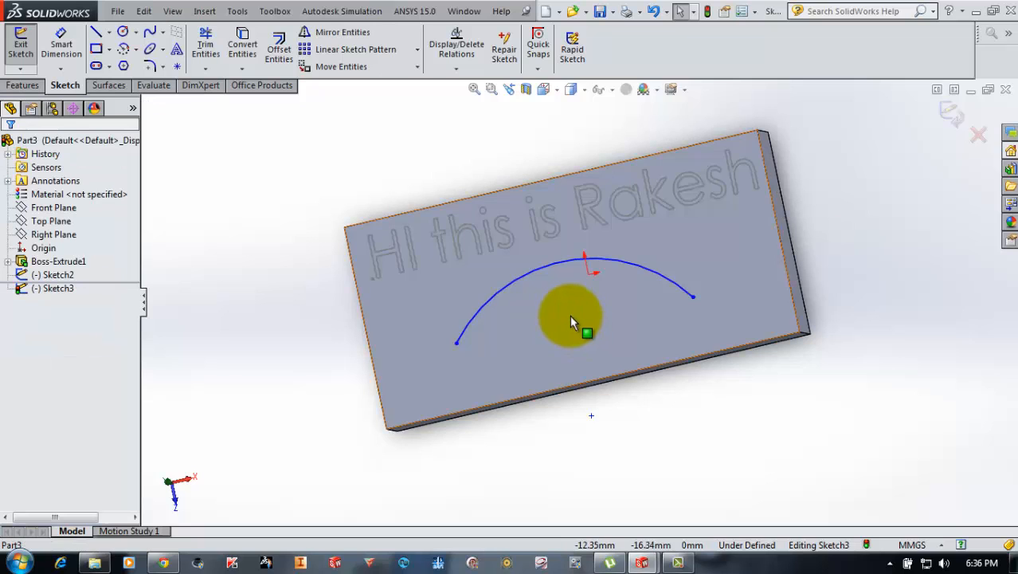
pyautogui.click(593, 415)
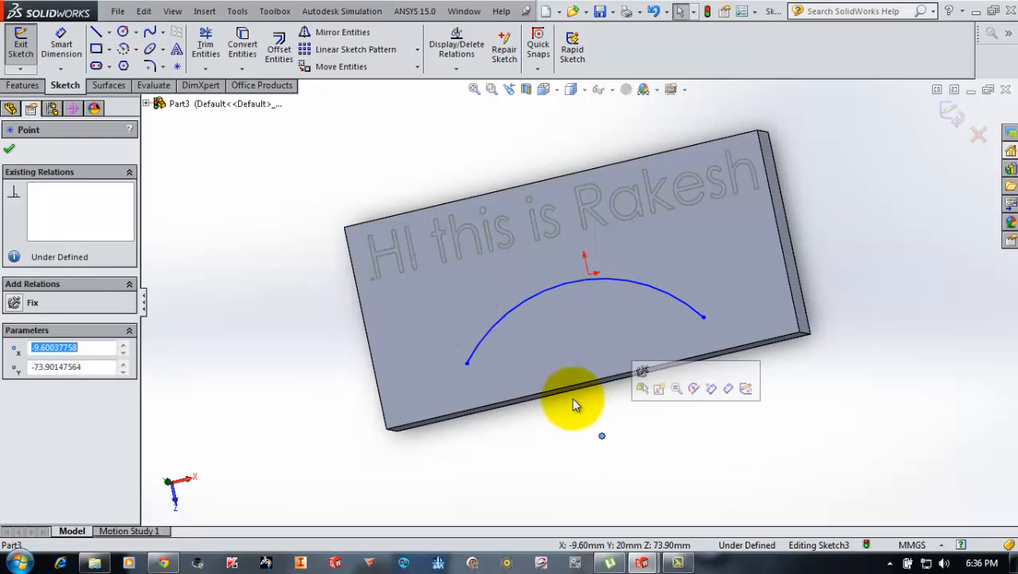
pyautogui.moveTo(602, 437); pyautogui.dragTo(606, 458)
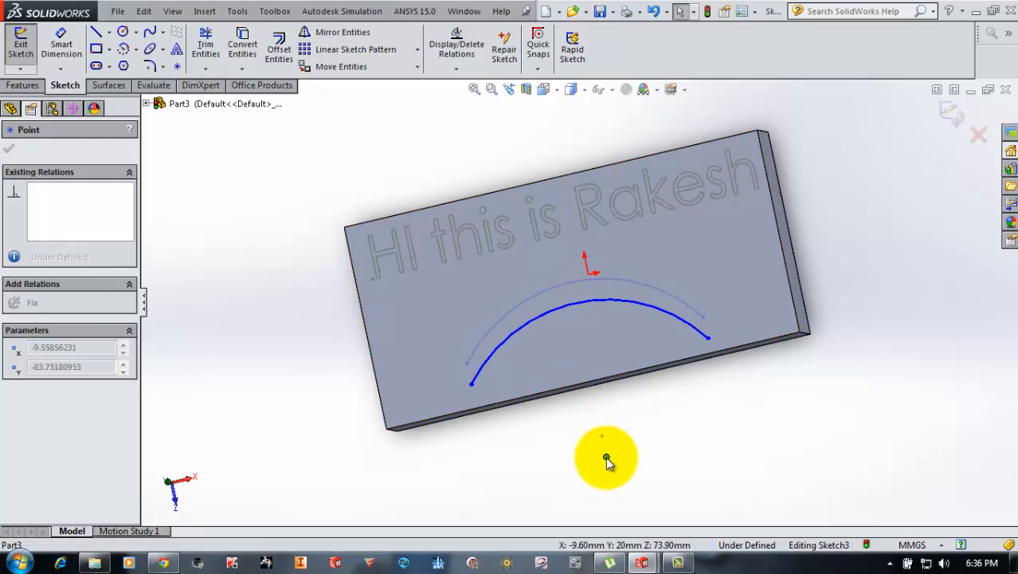
# - Add sketch text reading "HI tHIS IS" followed by the person's first name in capitals to the arc's sketch
pyautogui.moveTo(606, 321); pyautogui.dragTo(626, 349, button='middle')
pyautogui.click(885, 204)
pyautogui.moveTo(885, 204); pyautogui.dragTo(858, 187, button='middle')
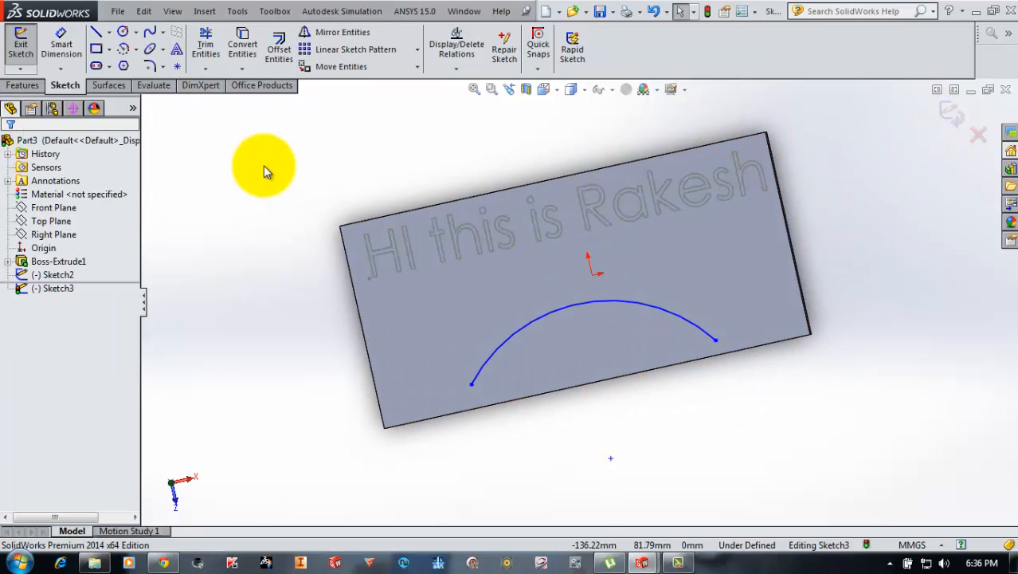
pyautogui.click(181, 56)
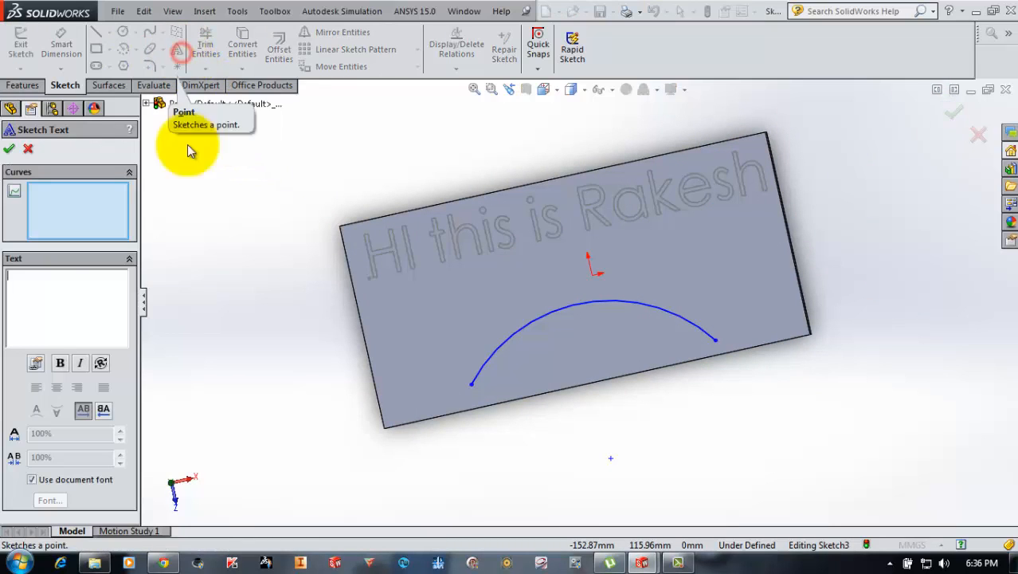
pyautogui.click(49, 300)
pyautogui.write('HI')
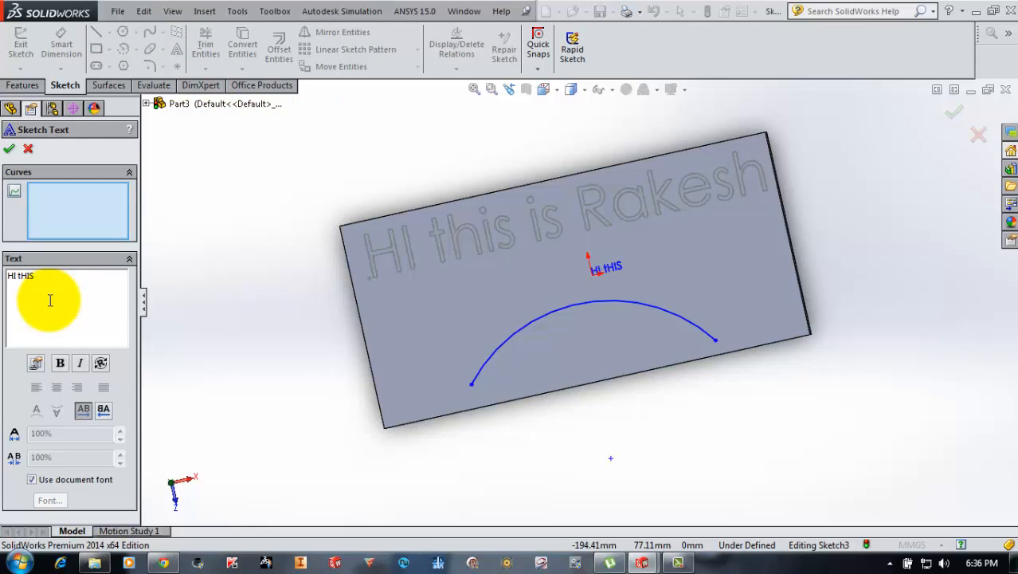
pyautogui.write('tHIS IS RAKESH')
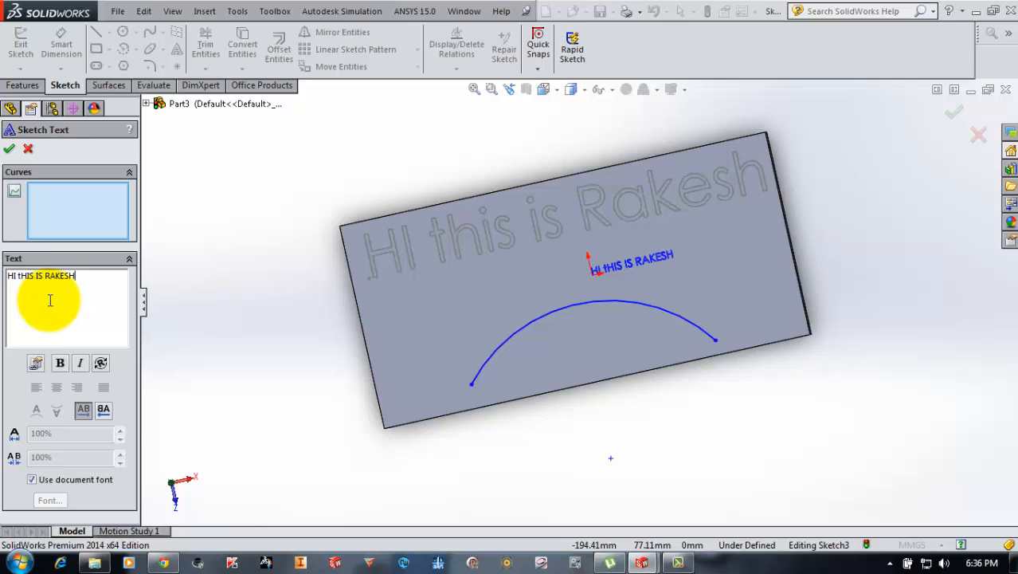
# - Make the sketch text follow the arc and flip it horizontally
pyautogui.click(80, 221)
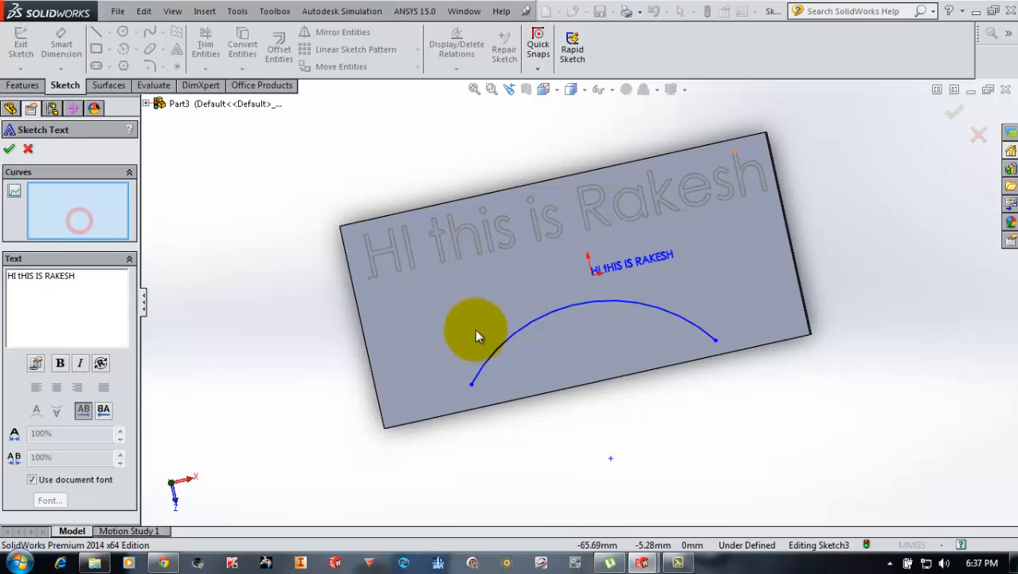
pyautogui.click(504, 345)
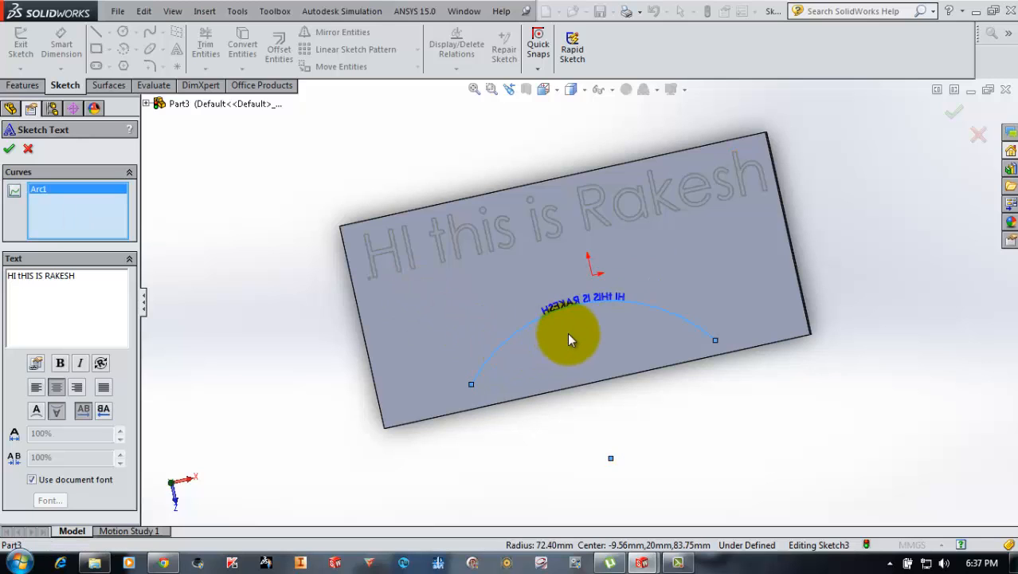
pyautogui.click(104, 409)
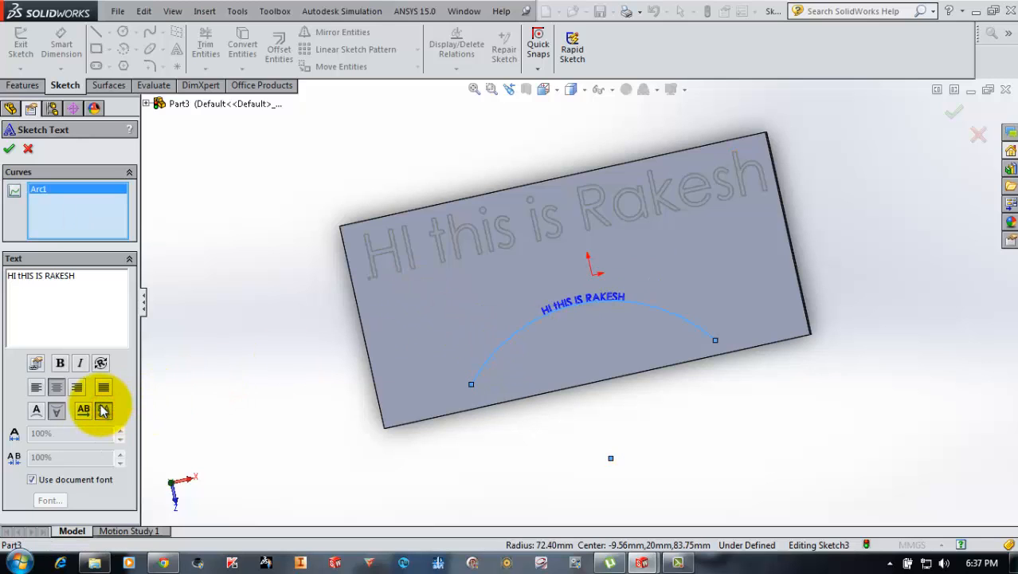
# - Override the document font for the arc text and set its height to 7 mm
pyautogui.click(32, 479)
pyautogui.click(51, 499)
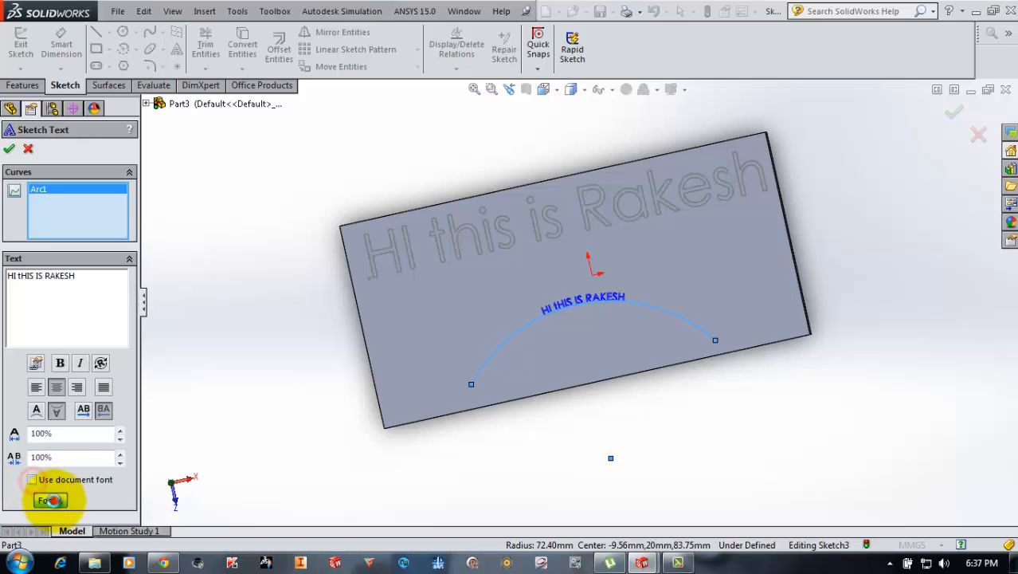
pyautogui.moveTo(614, 218); pyautogui.dragTo(552, 217)
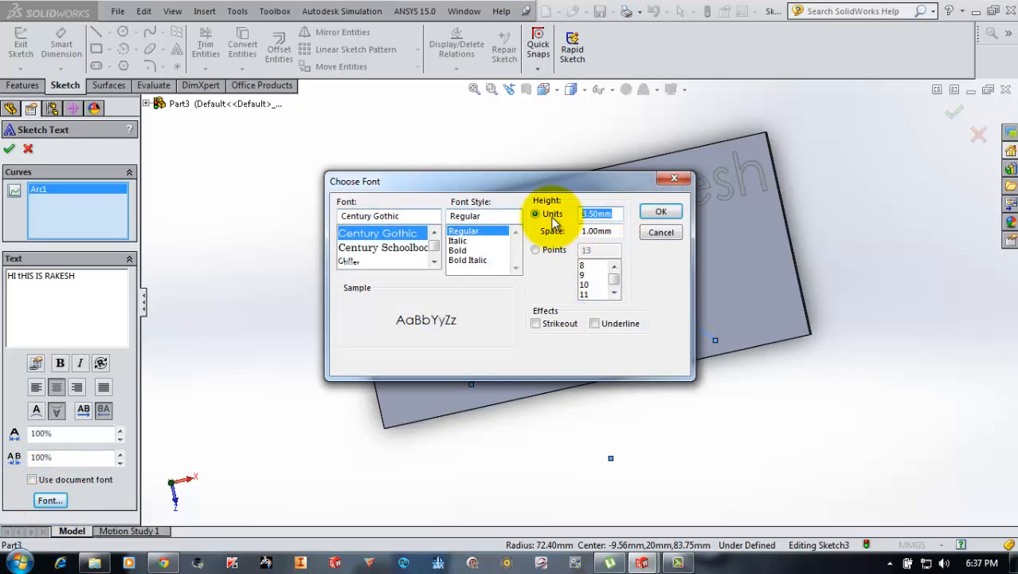
pyautogui.write('7')
pyautogui.press('Return')
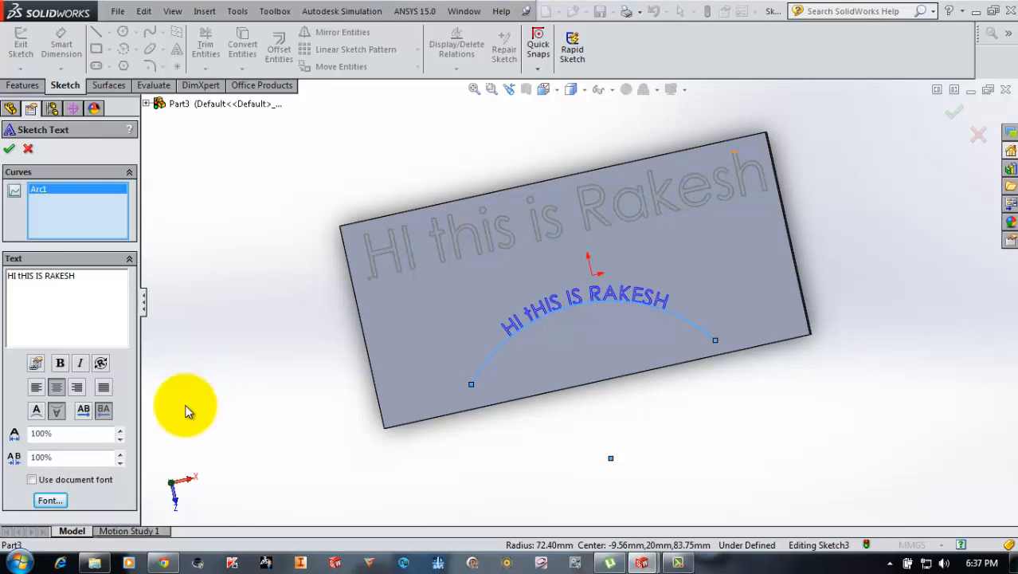
# - Set the arc text's width factor to 150%, accept the text and finish the sketch
pyautogui.moveTo(99, 433); pyautogui.dragTo(29, 433)
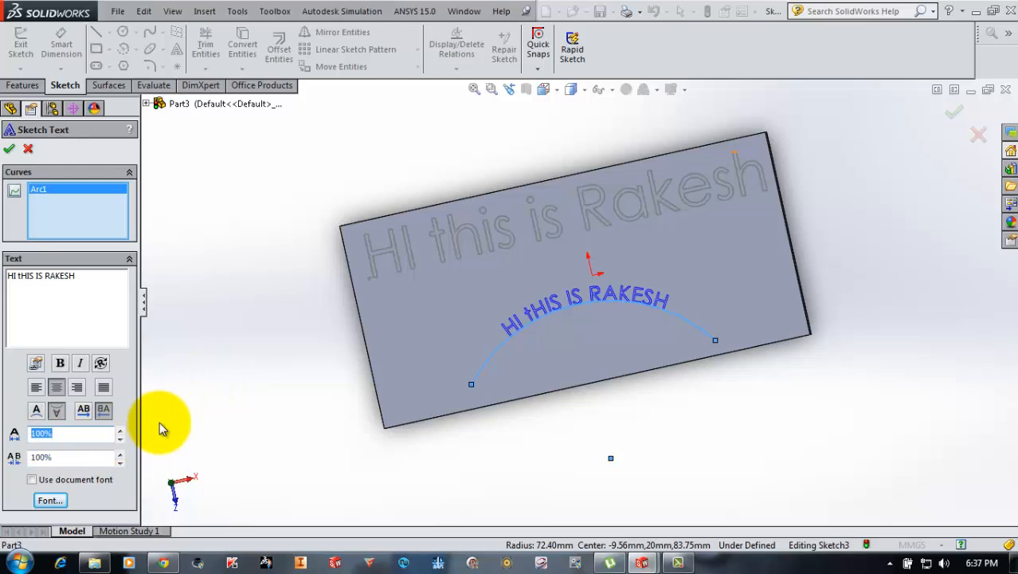
pyautogui.write('150')
pyautogui.press('Return')
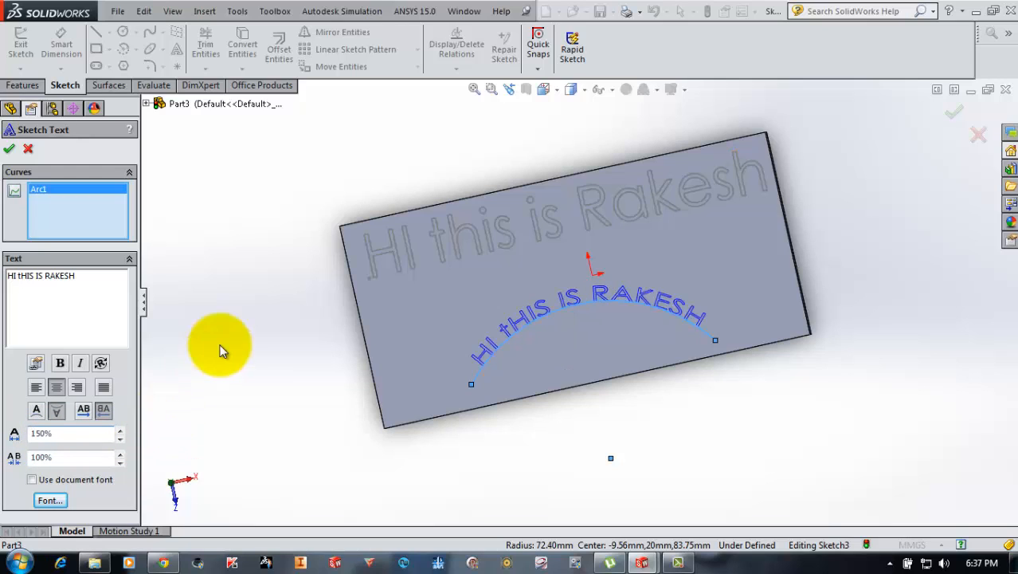
pyautogui.click(9, 148)
pyautogui.click(947, 112)
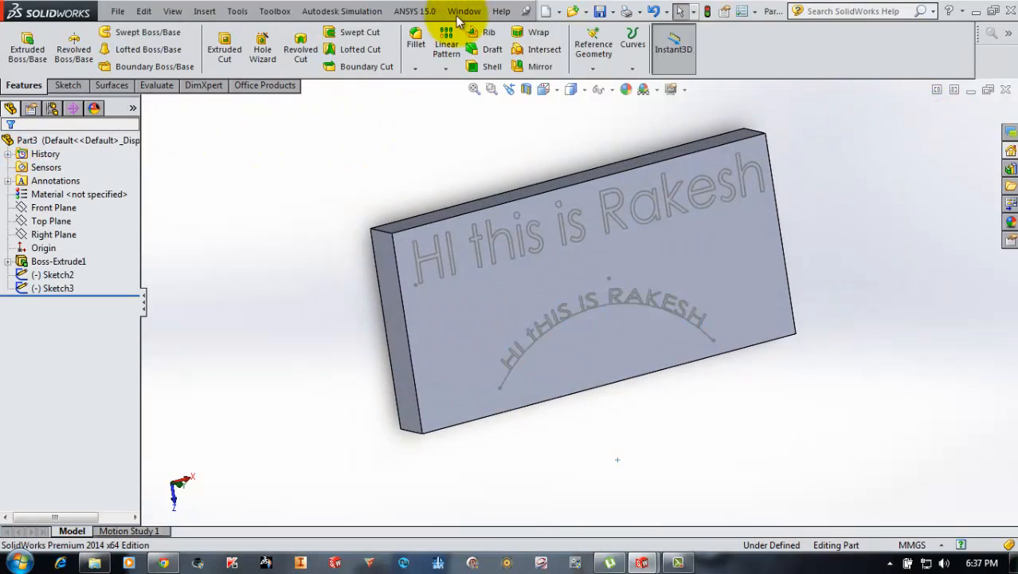
# - Deboss the straight text 5 mm into the block's large face with a Wrap feature, using the reversed direction
pyautogui.click(525, 32)
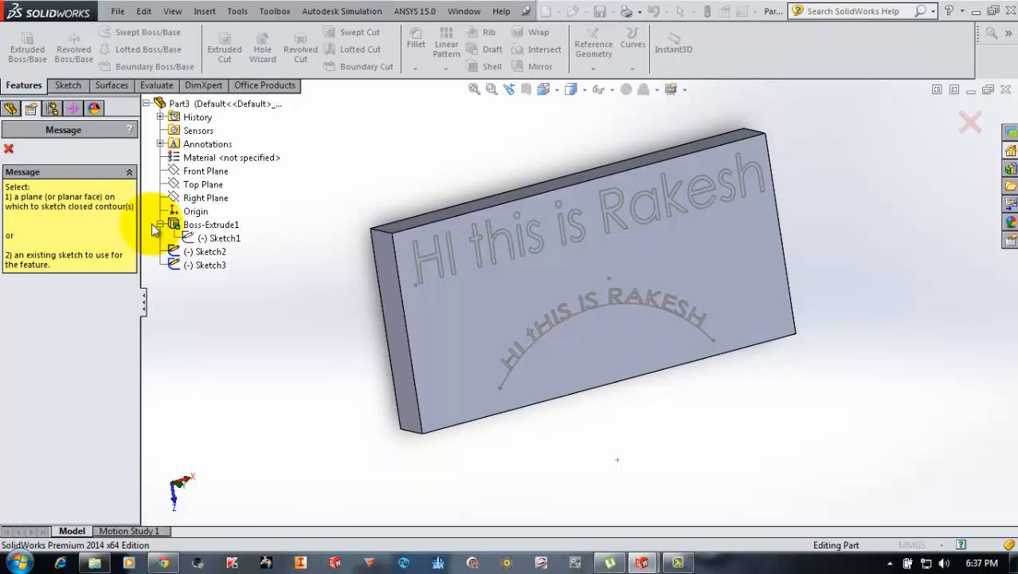
pyautogui.click(204, 252)
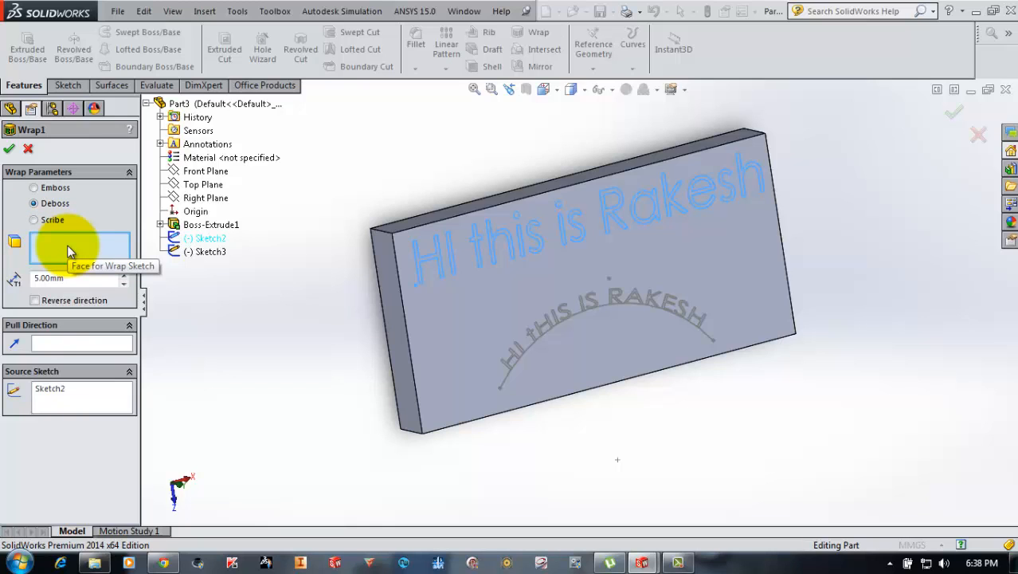
pyautogui.click(428, 313)
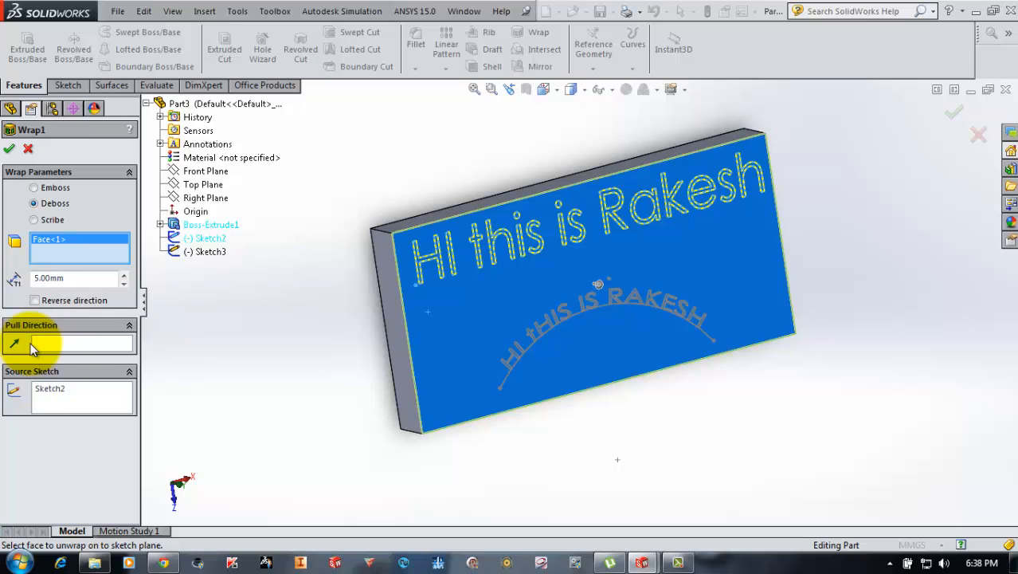
pyautogui.click(596, 284)
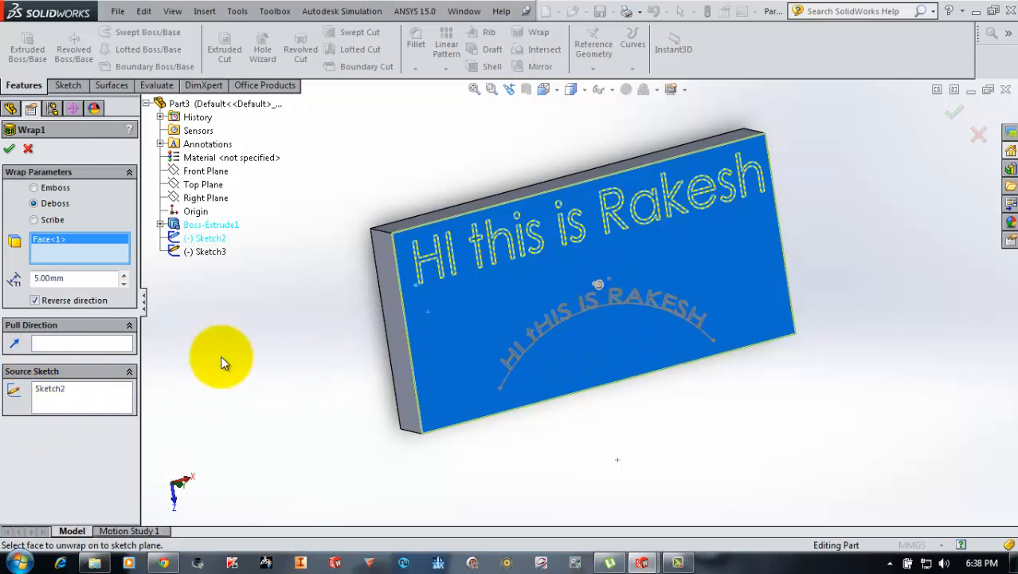
pyautogui.click(9, 150)
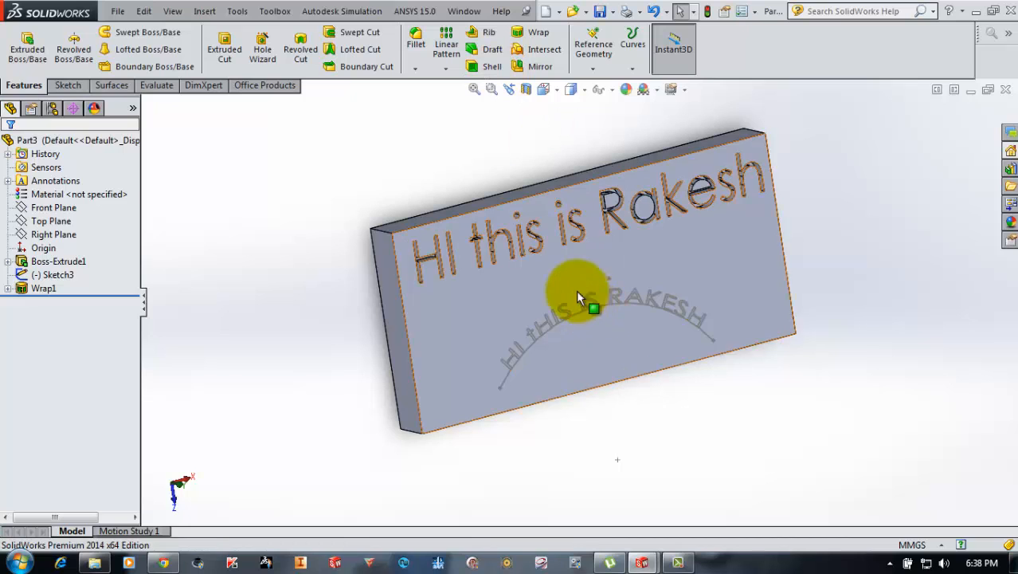
# - Try to emboss the arc text sketch 5 mm on the block's large face with a Wrap feature
pyautogui.click(536, 33)
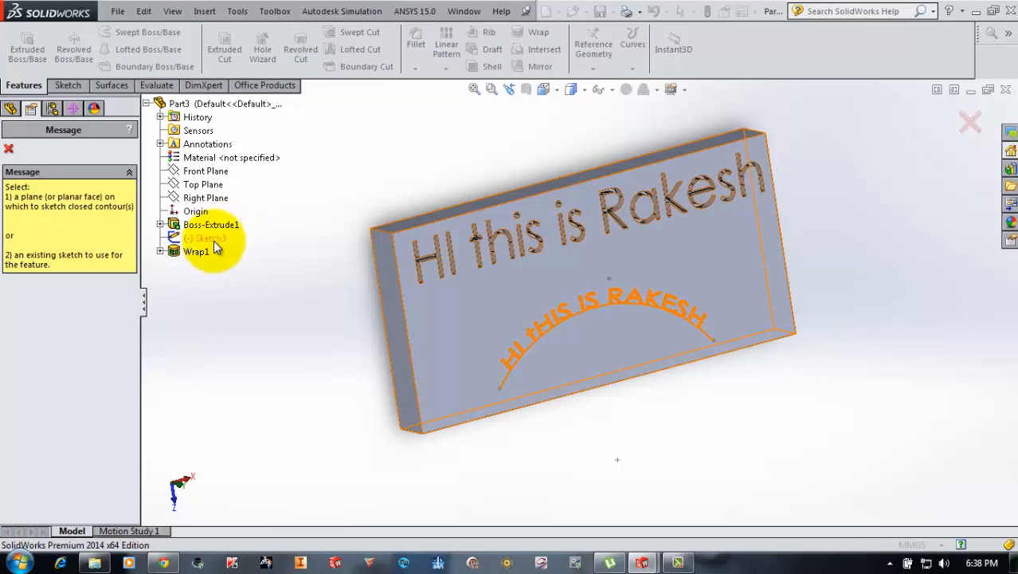
pyautogui.click(188, 239)
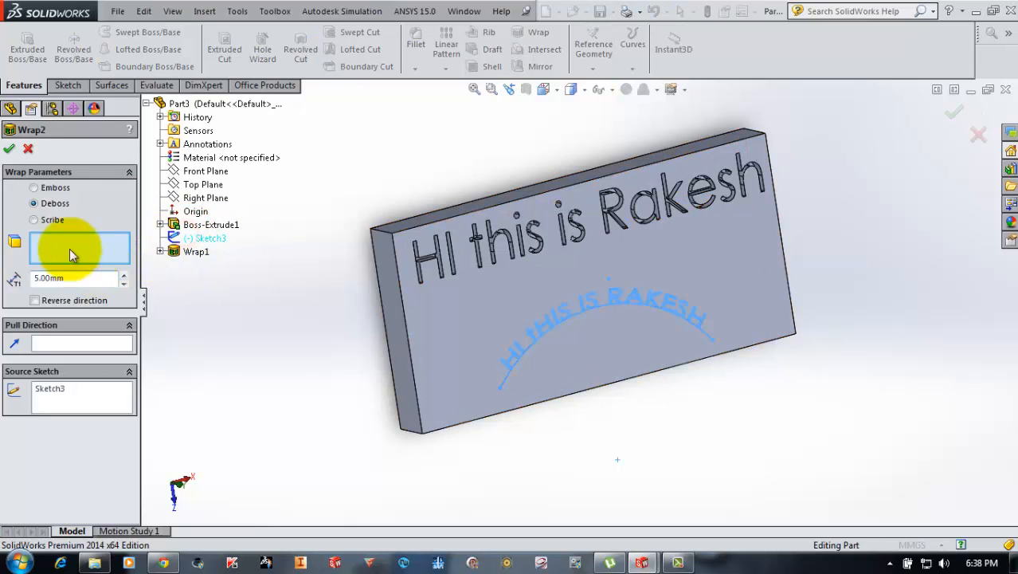
pyautogui.click(35, 187)
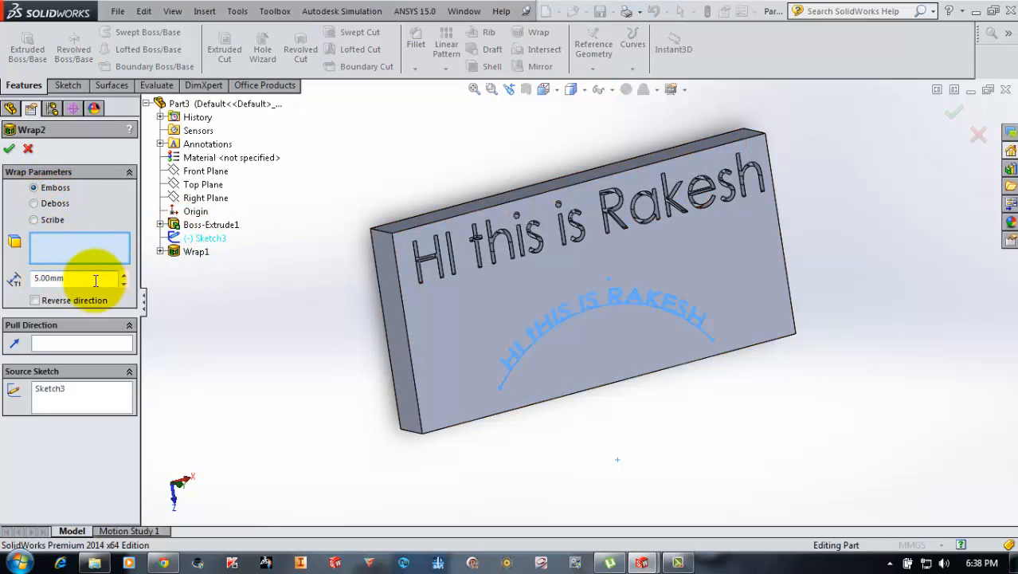
pyautogui.click(80, 245)
pyautogui.click(444, 314)
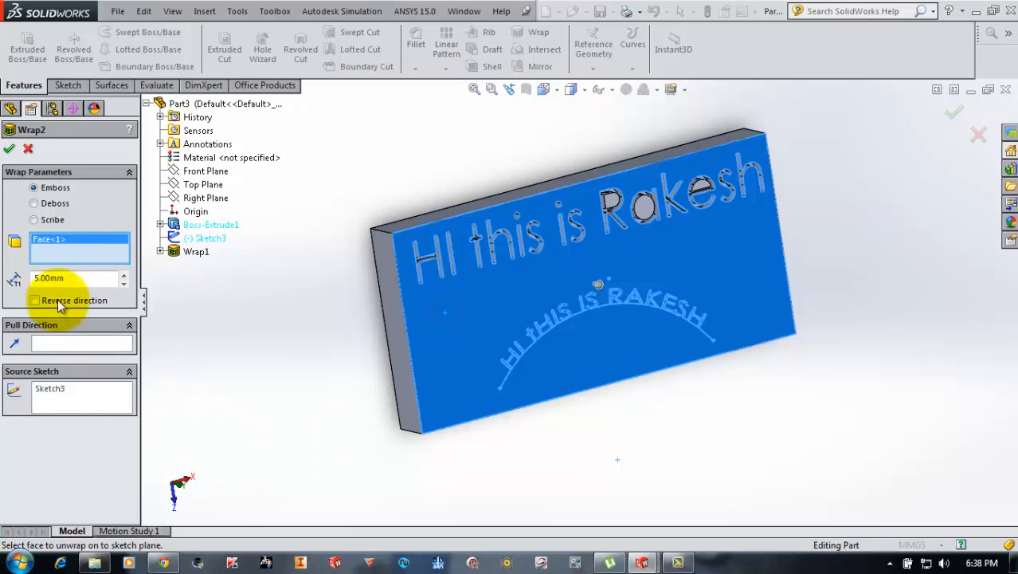
pyautogui.click(10, 150)
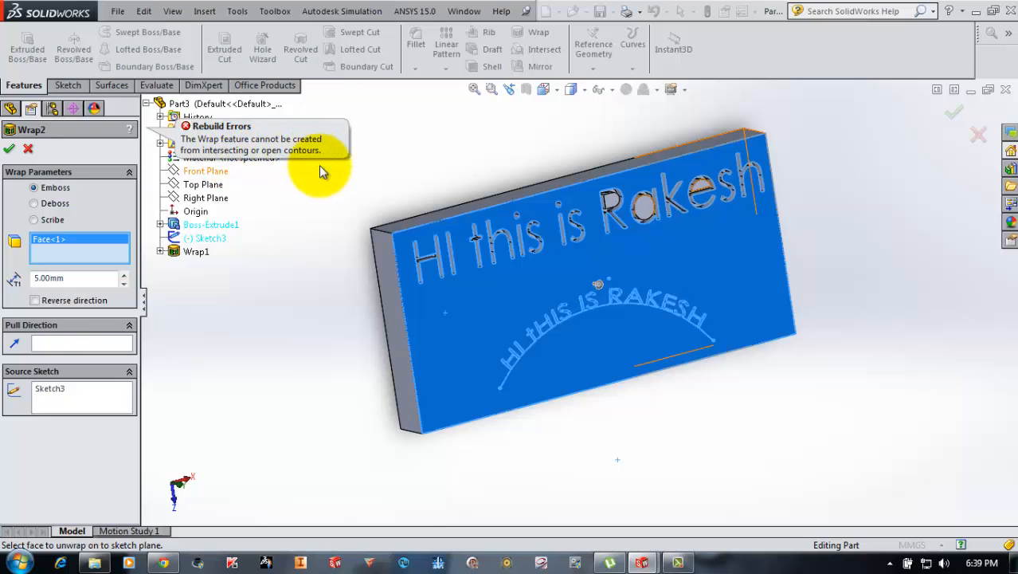
pyautogui.click(28, 148)
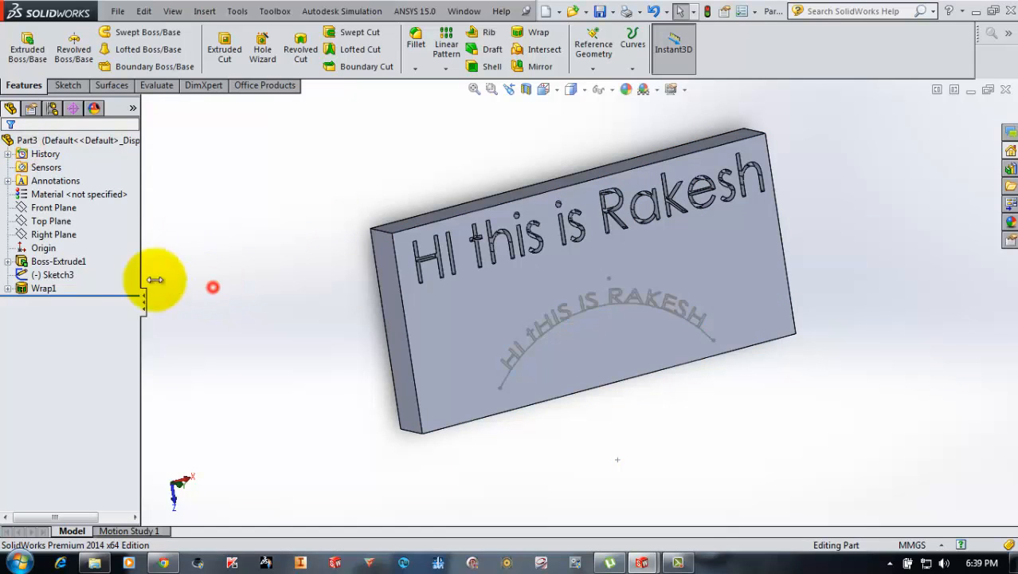
# - Edit the arc text's sketch to turn its guide arc into construction geometry, and finish the sketch
pyautogui.rightClick(49, 275)
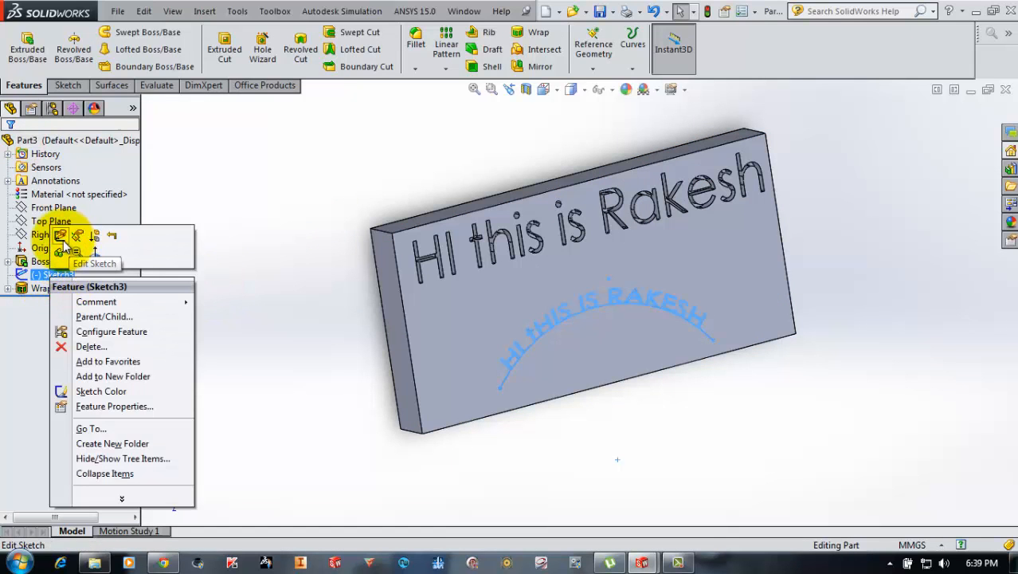
pyautogui.click(62, 237)
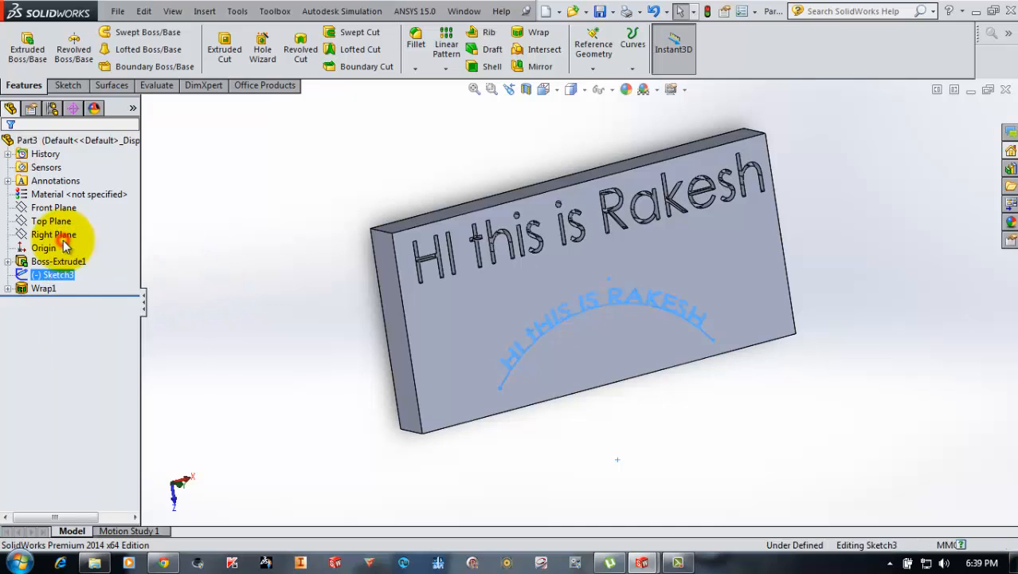
pyautogui.rightClick(504, 384)
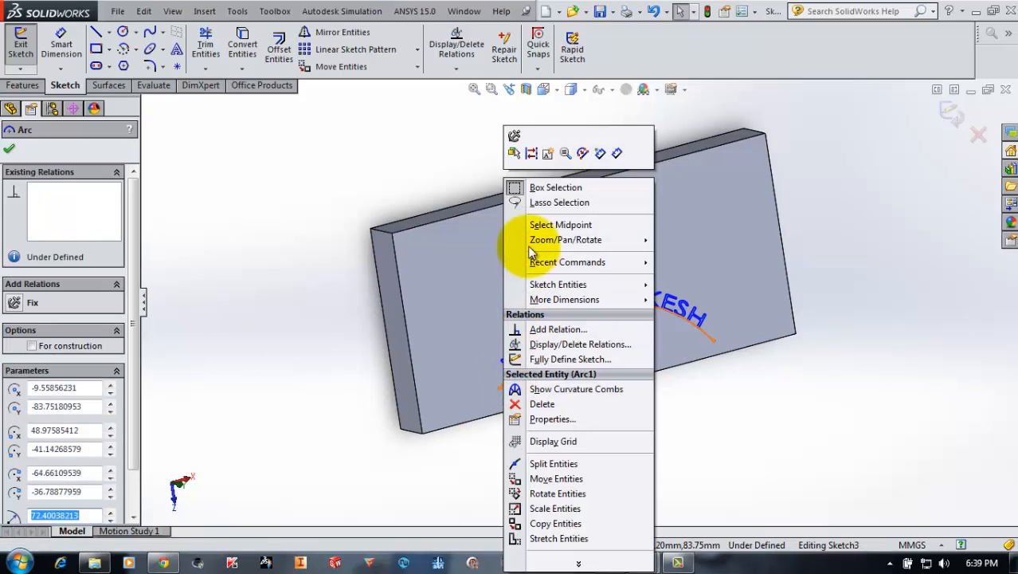
pyautogui.click(548, 156)
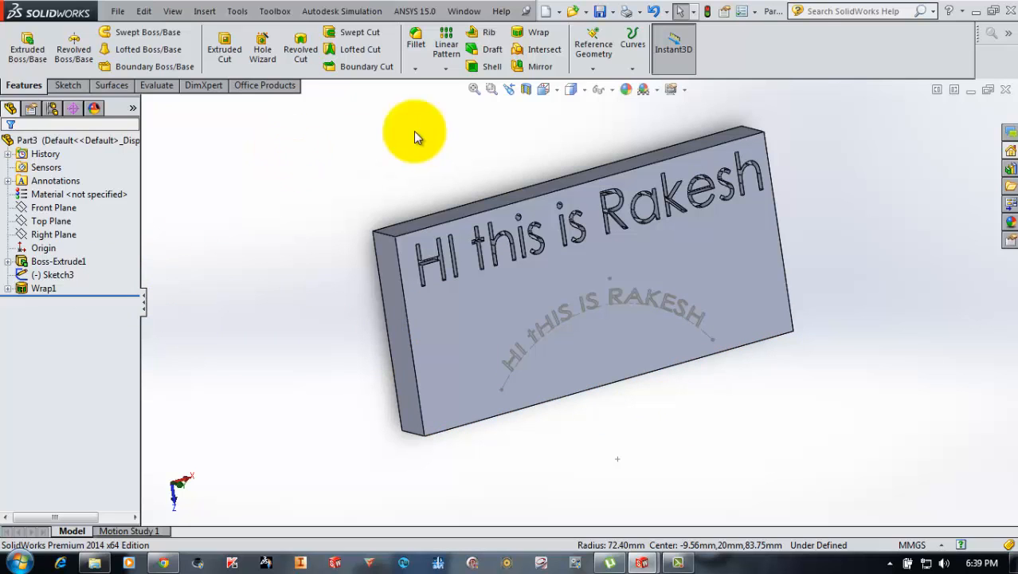
# - Deboss the arc text sketch 5 mm into the block's large face with a Wrap feature
pyautogui.click(530, 32)
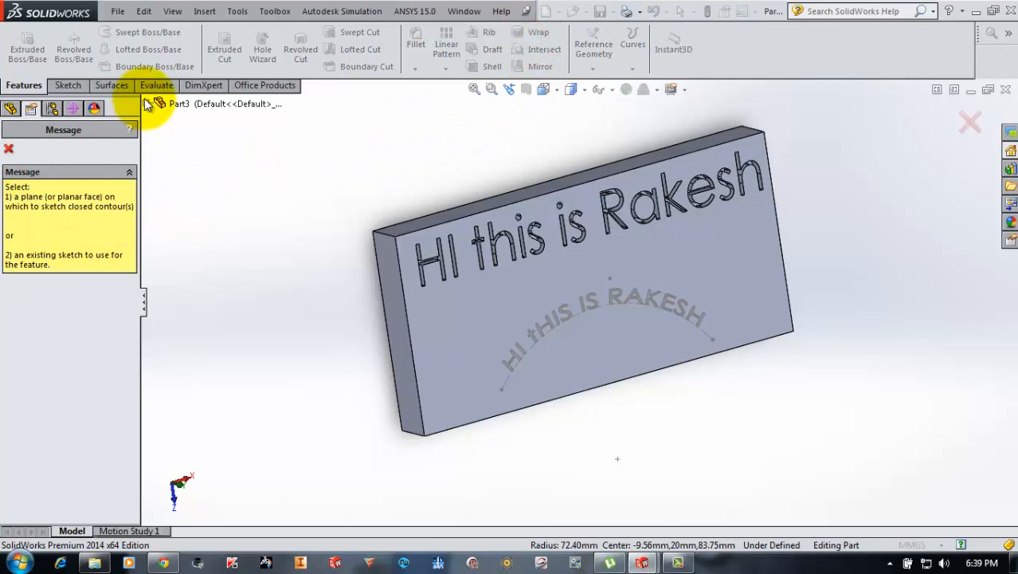
pyautogui.click(146, 104)
pyautogui.click(200, 238)
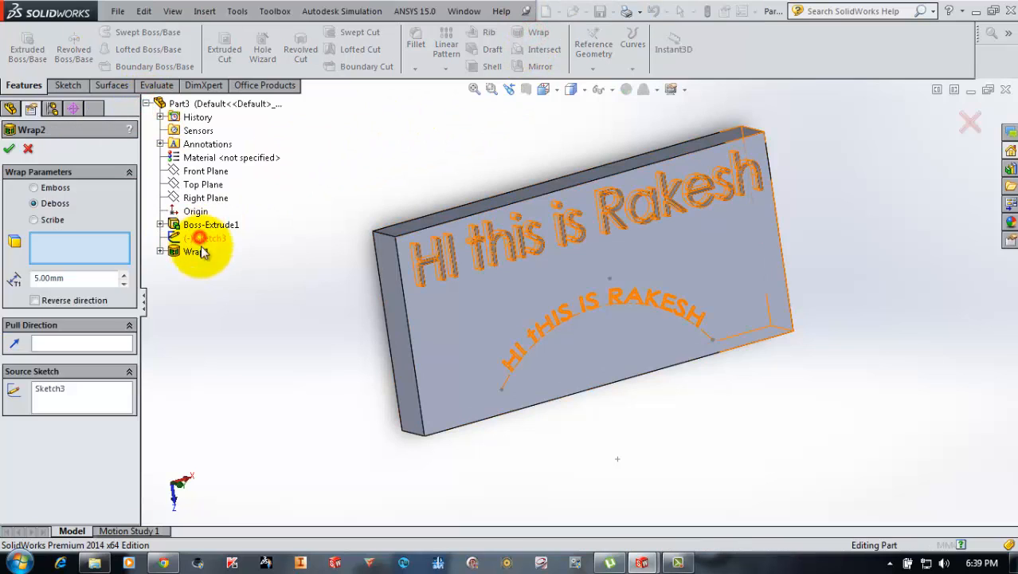
pyautogui.click(481, 386)
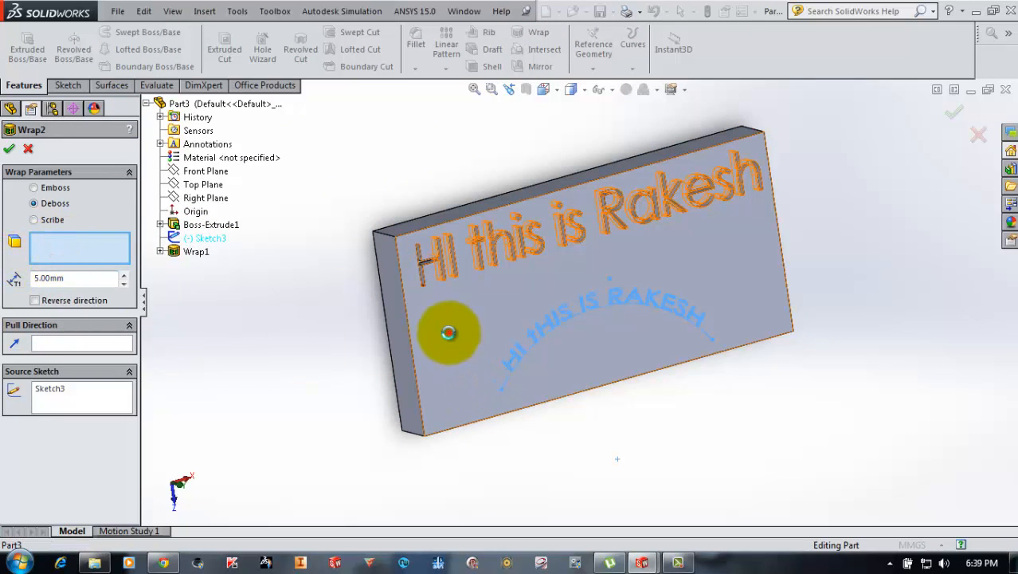
pyautogui.click(278, 301)
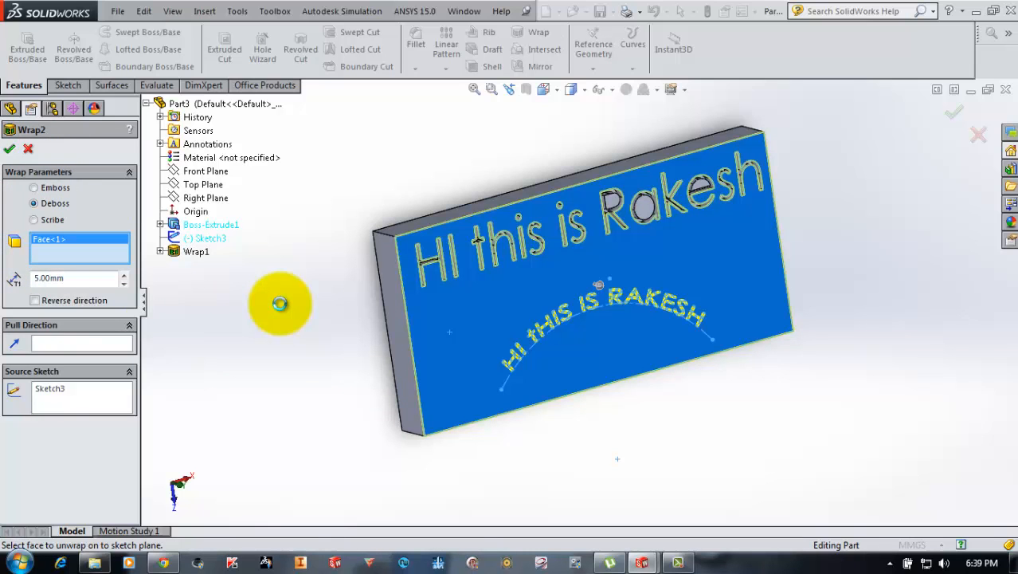
pyautogui.moveTo(280, 309); pyautogui.dragTo(525, 316, button='middle')
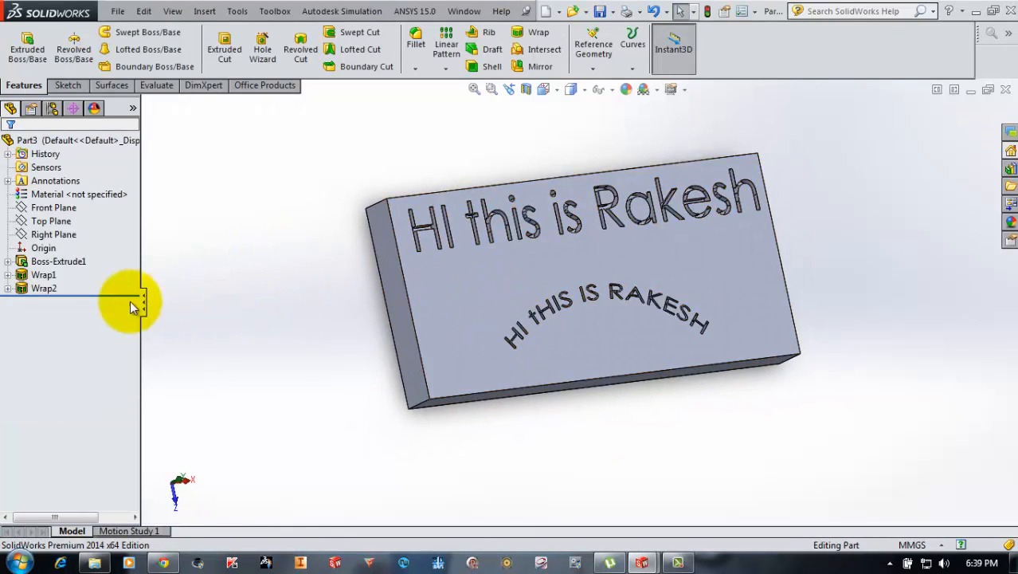
# - Change the arc text's Wrap feature from Deboss to Emboss, keeping the 5 mm thickness
pyautogui.rightClick(43, 288)
pyautogui.click(63, 251)
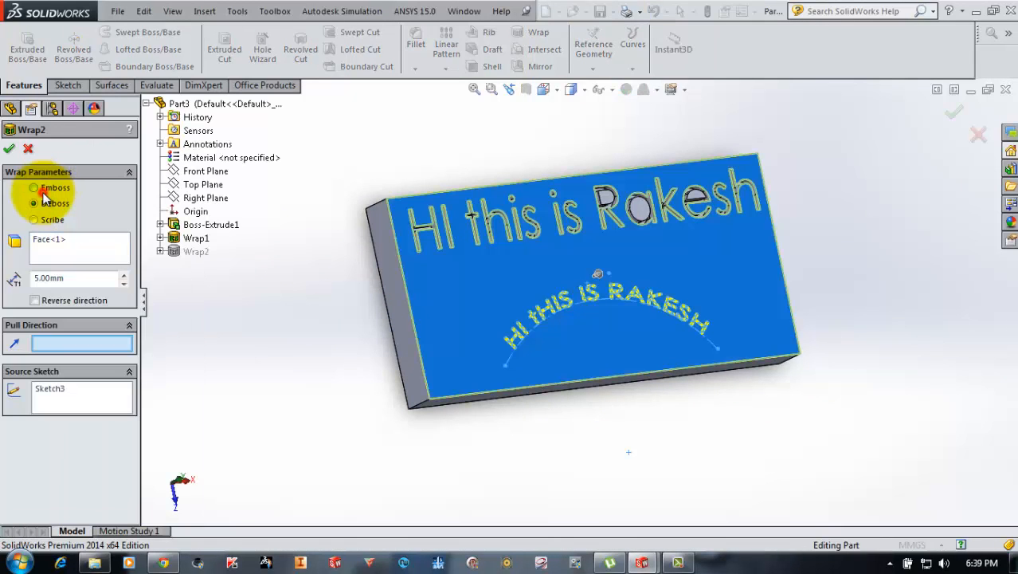
pyautogui.click(37, 187)
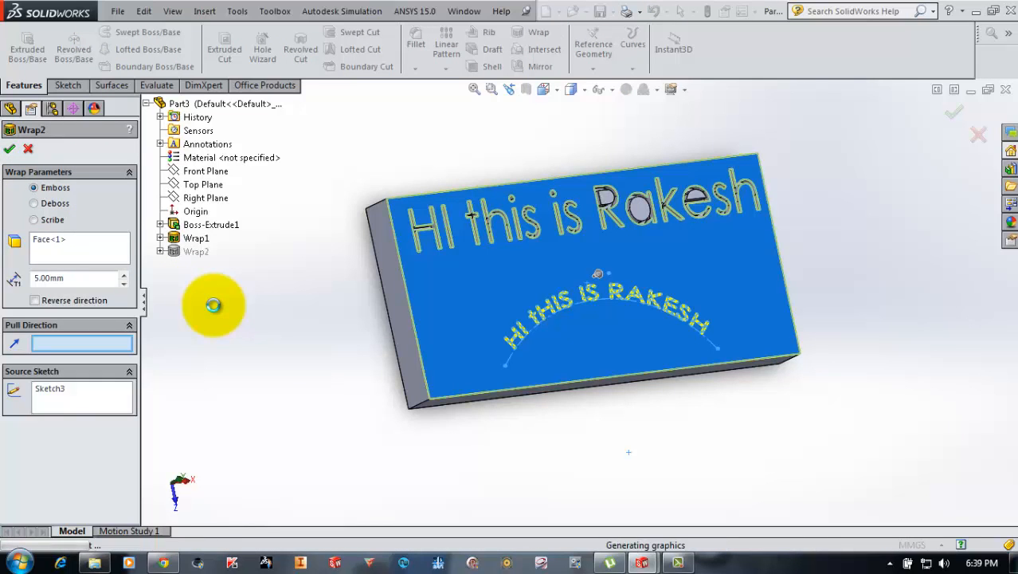
pyautogui.moveTo(213, 307); pyautogui.dragTo(227, 348, button='middle')
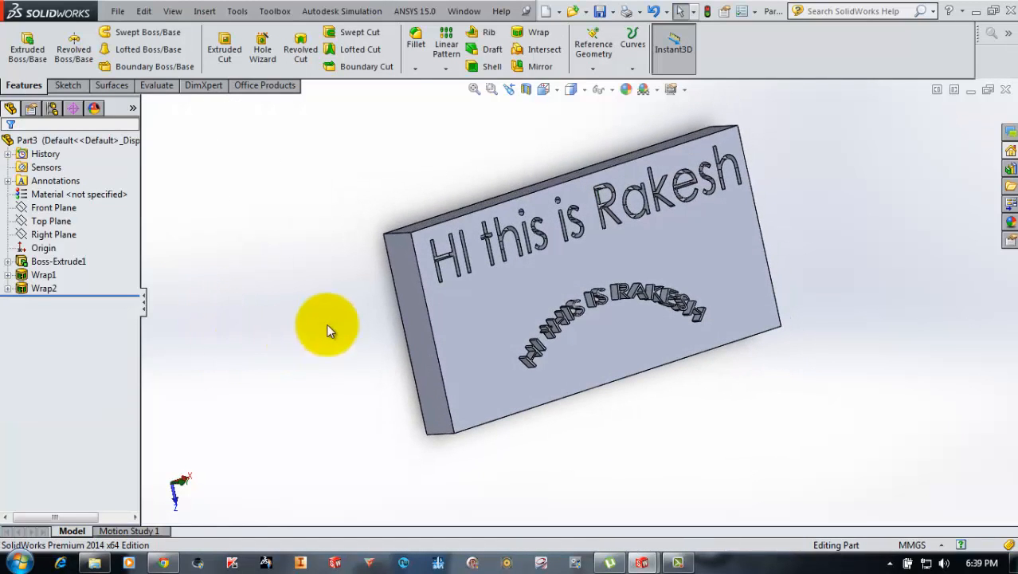
pyautogui.moveTo(883, 241); pyautogui.dragTo(883, 256, button='middle')
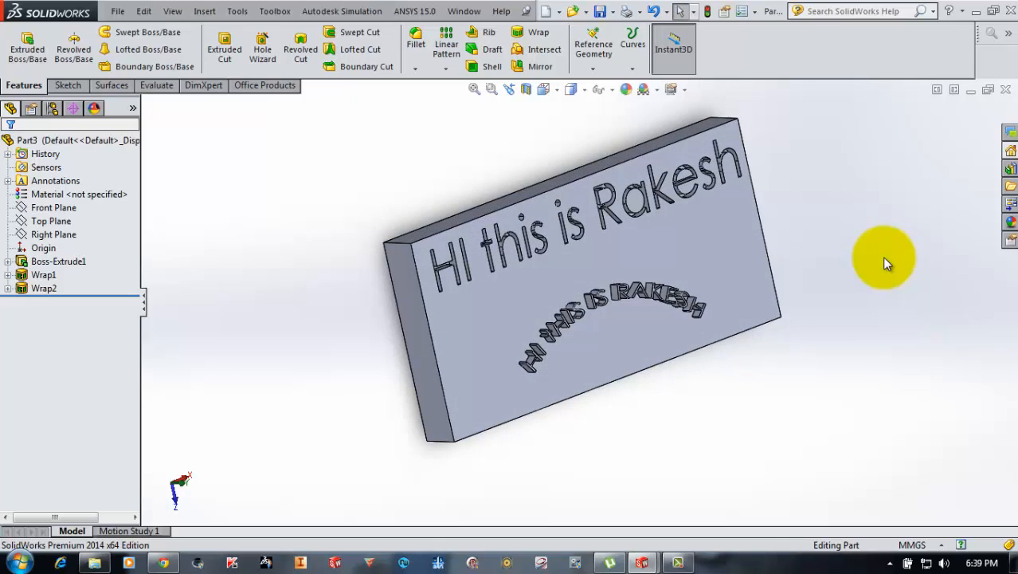
pyautogui.moveTo(880, 255); pyautogui.dragTo(884, 256, button='middle')
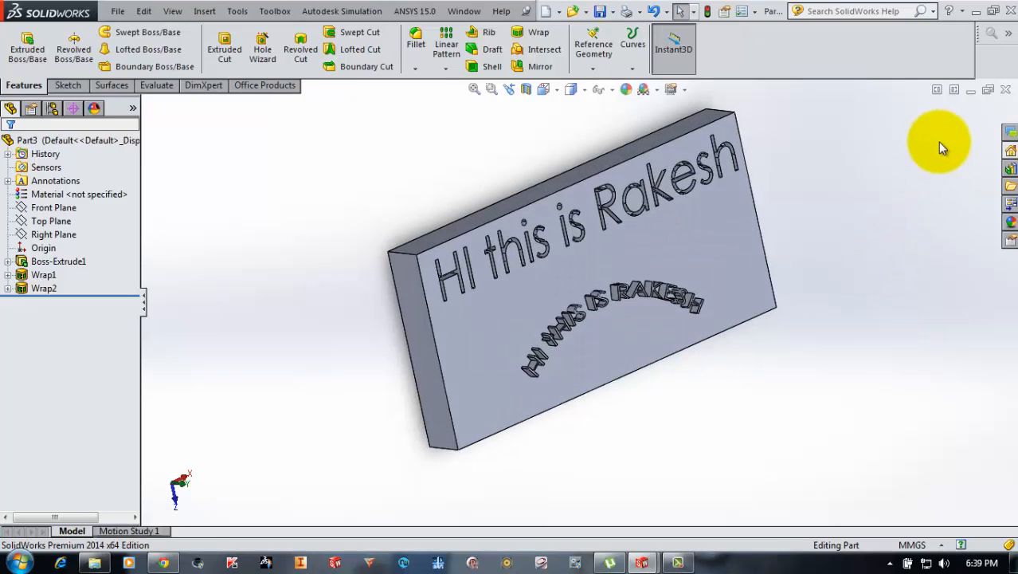